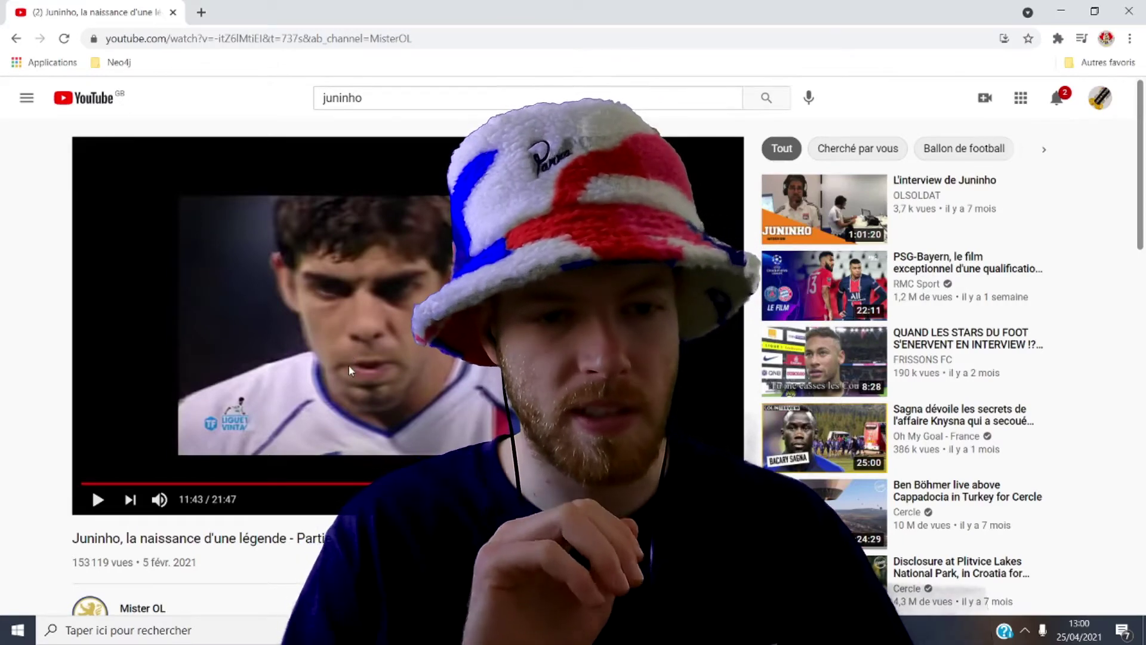
Play the Juninho documentary video from about 11:43 and pause it at about 12:11
click(349, 366)
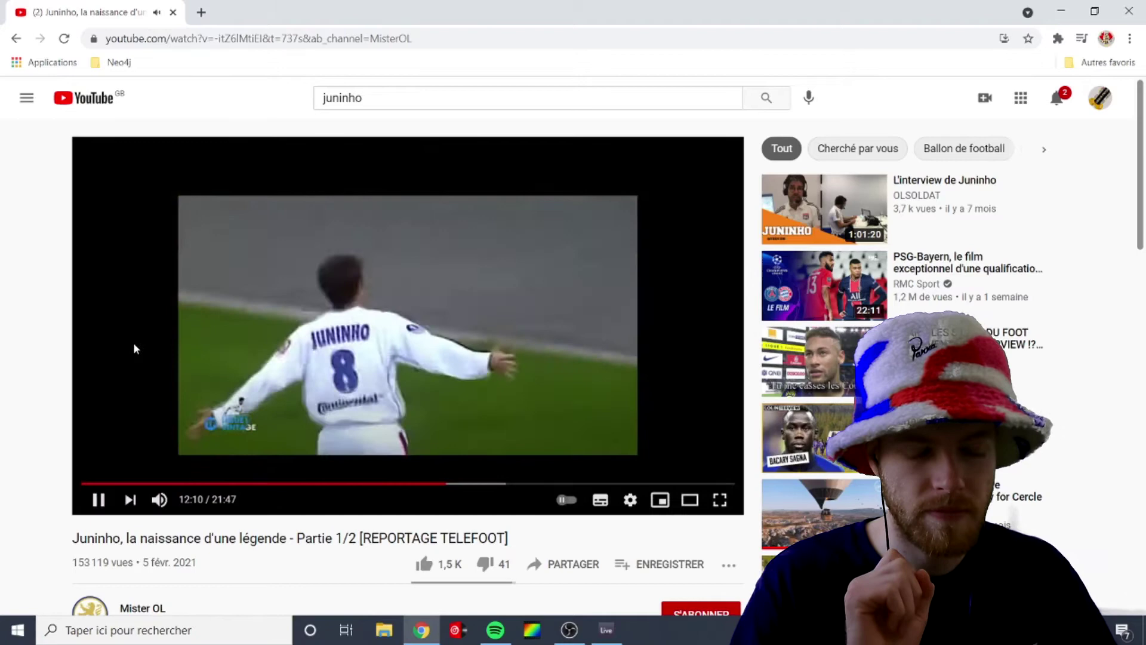
click(99, 354)
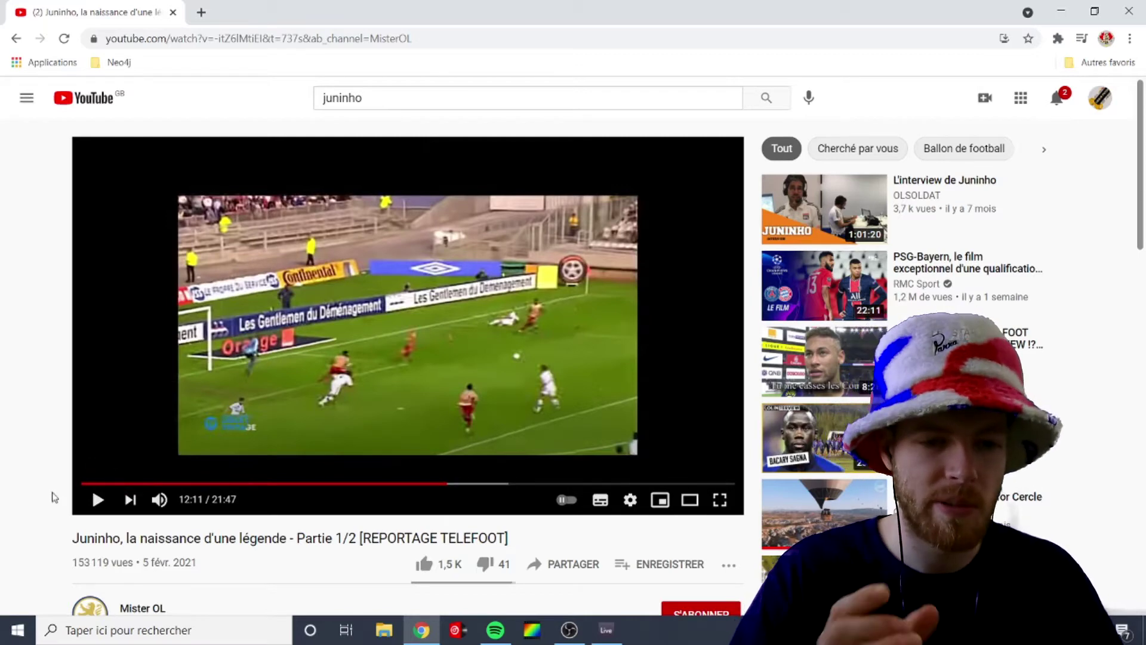
Switch to Ableton Live, solo the DKVPZ cavaco loop on track 17 and play it from bar 9
click(607, 630)
key(Right)
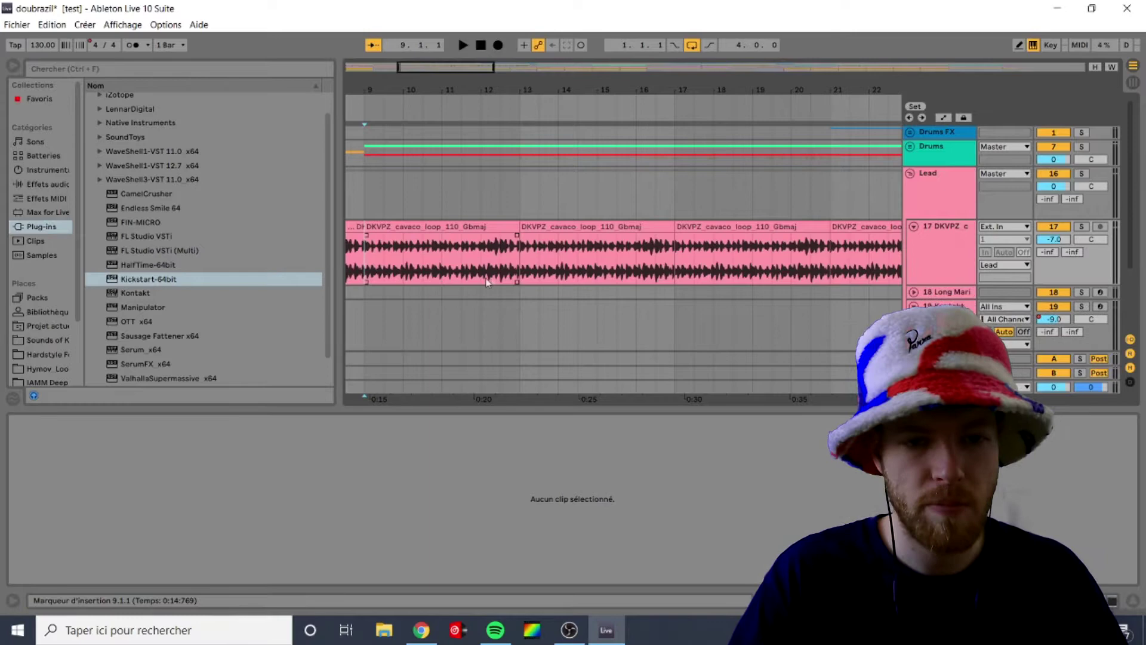
click(1081, 230)
key(space)
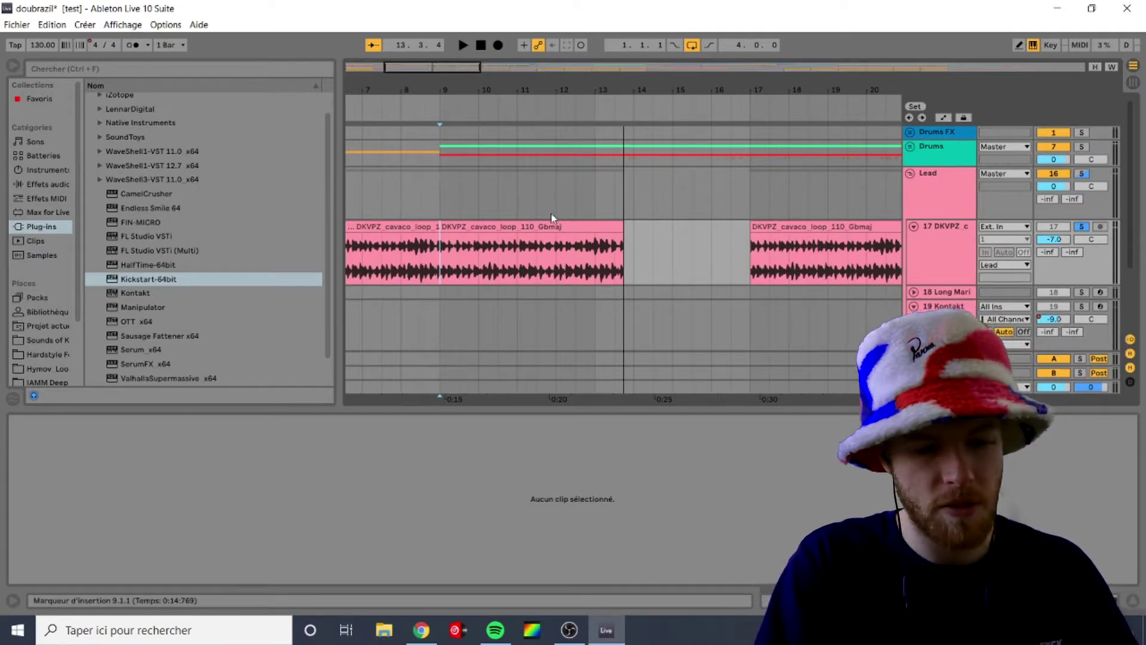
Undo the last length change of the cavaco loop clip and replay the soloed track from bar 9
key(ctrl+z)
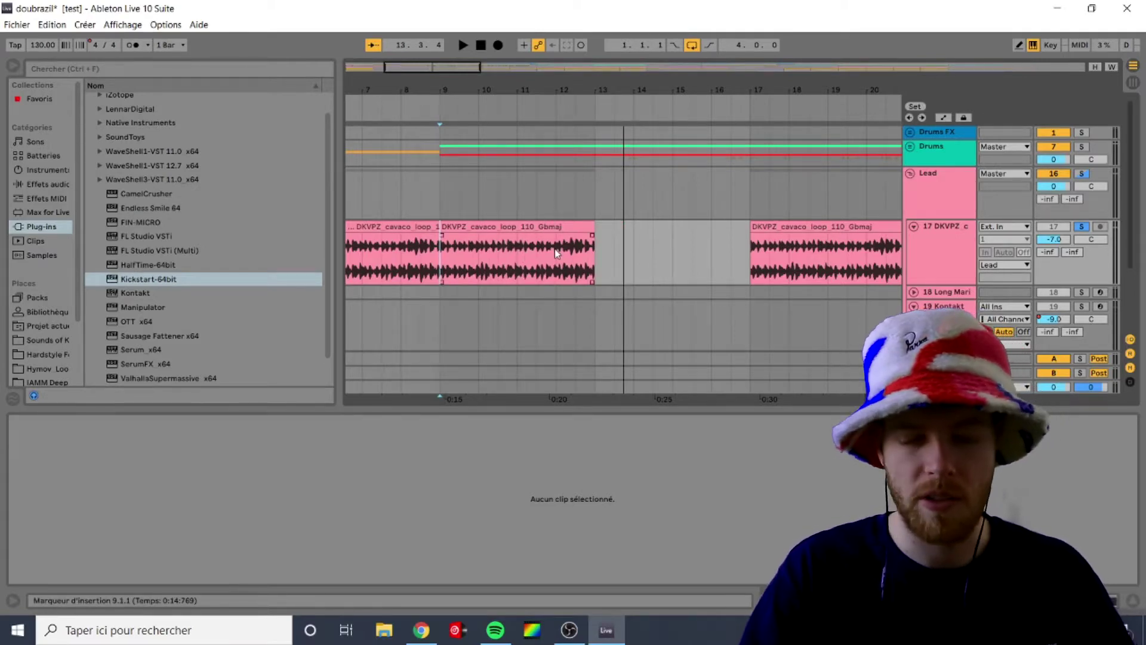
key(space)
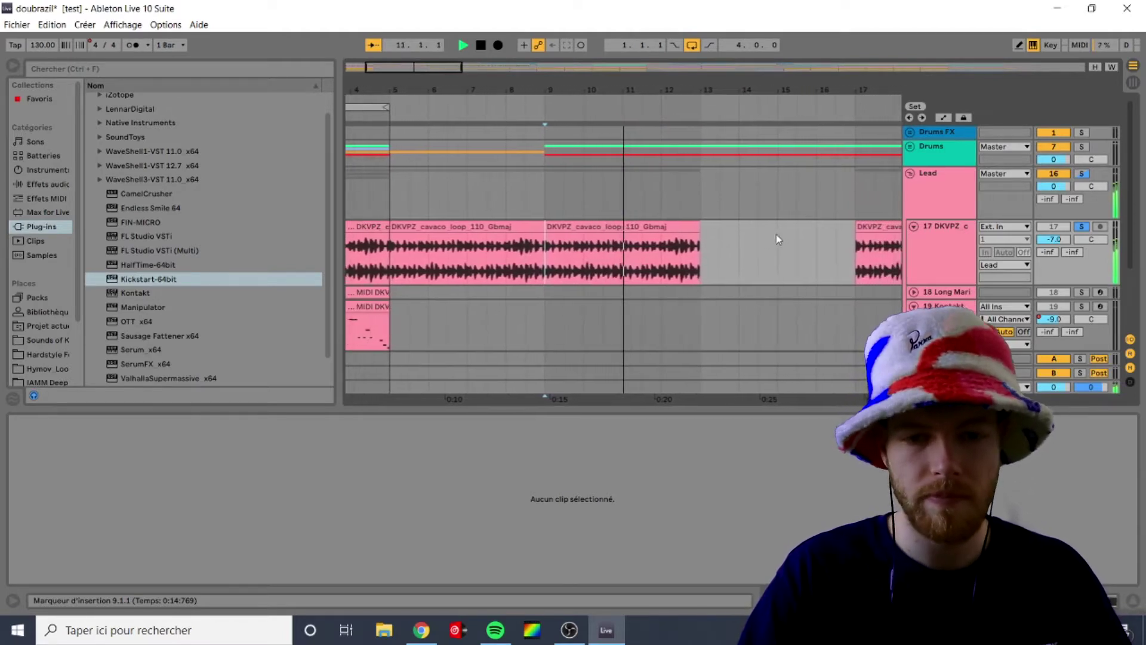
Collapse track 17, unfold the Drums group and listen to drum tracks 9, 12 and 13 soloed from bar 9
click(914, 227)
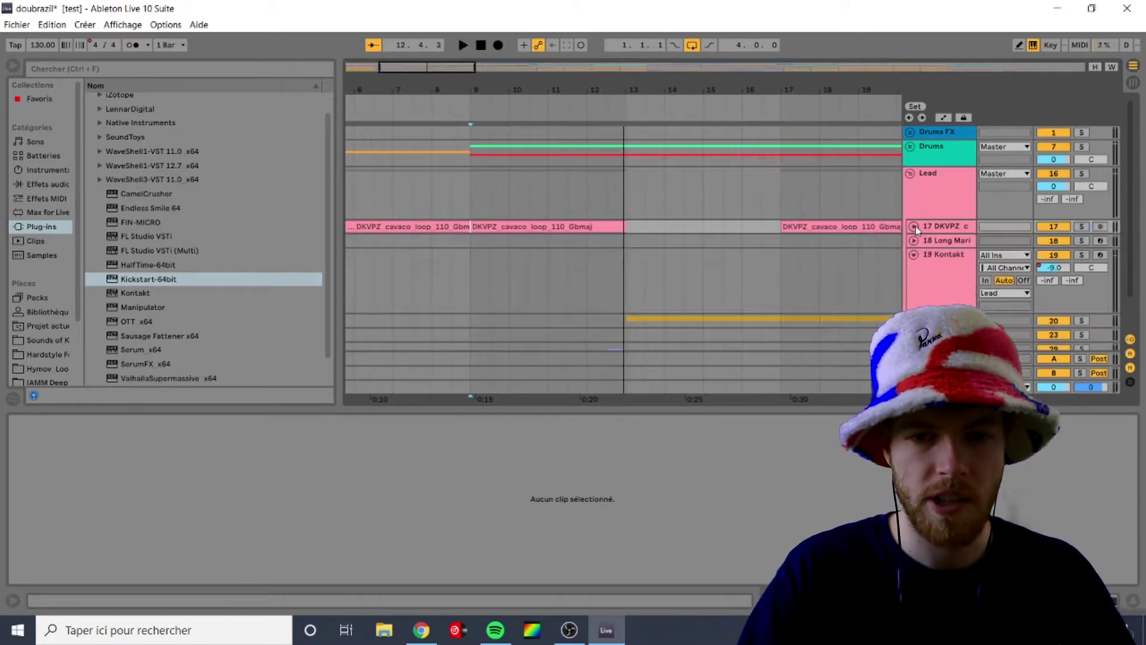
click(910, 146)
scroll(538, 232, down, 3)
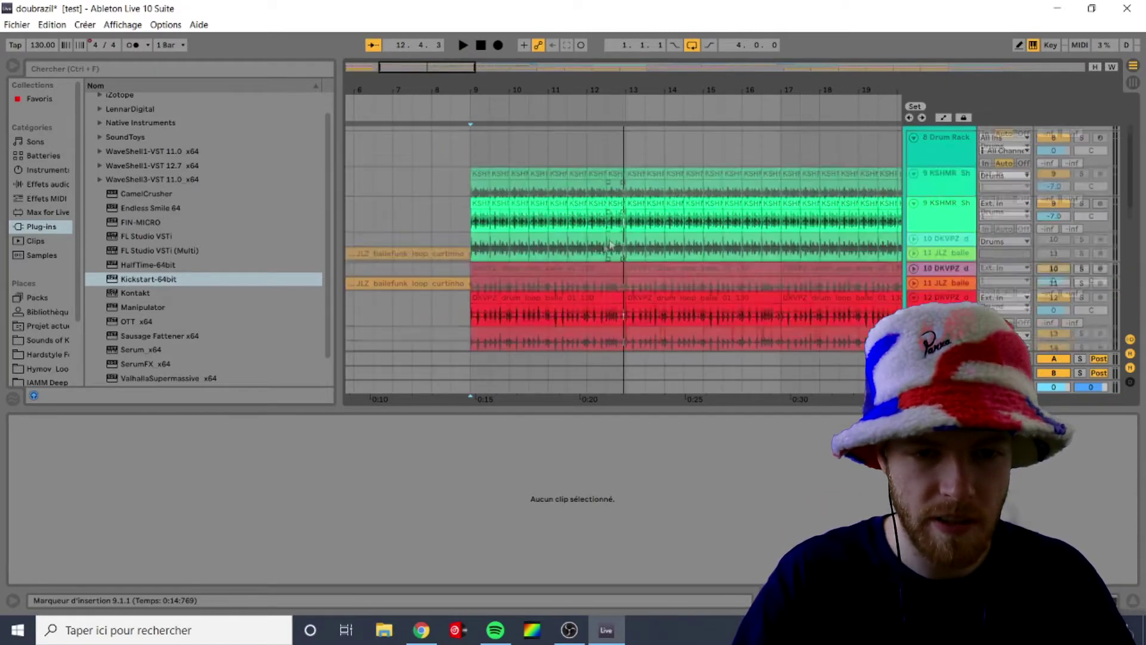
click(475, 234)
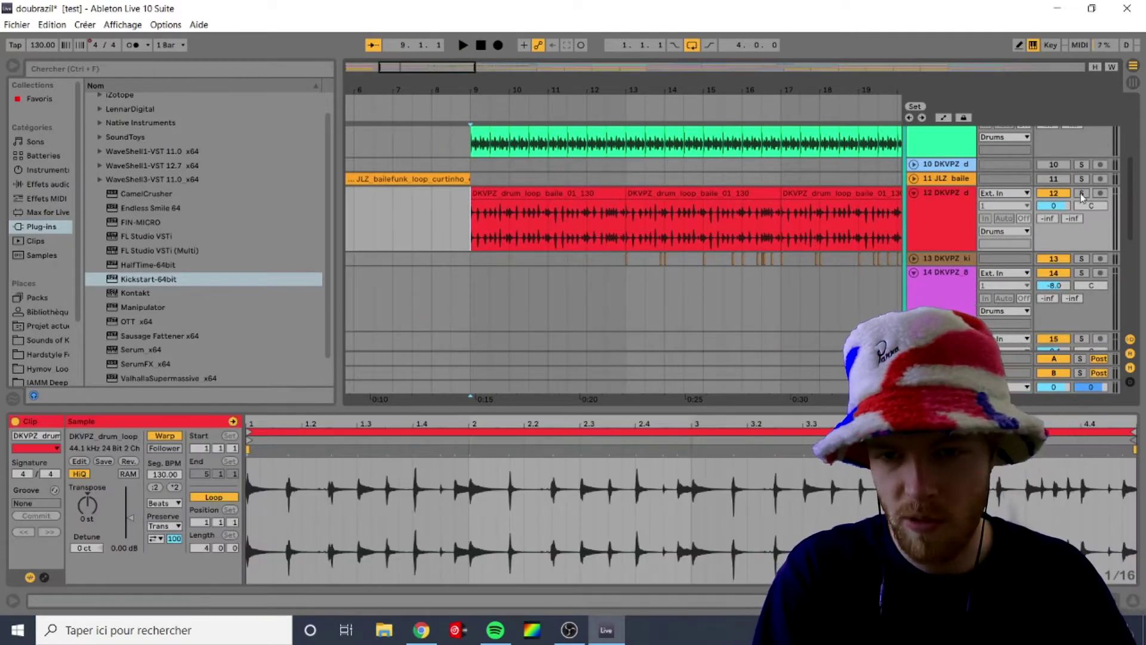
key(space)
scroll(684, 221, up, 1)
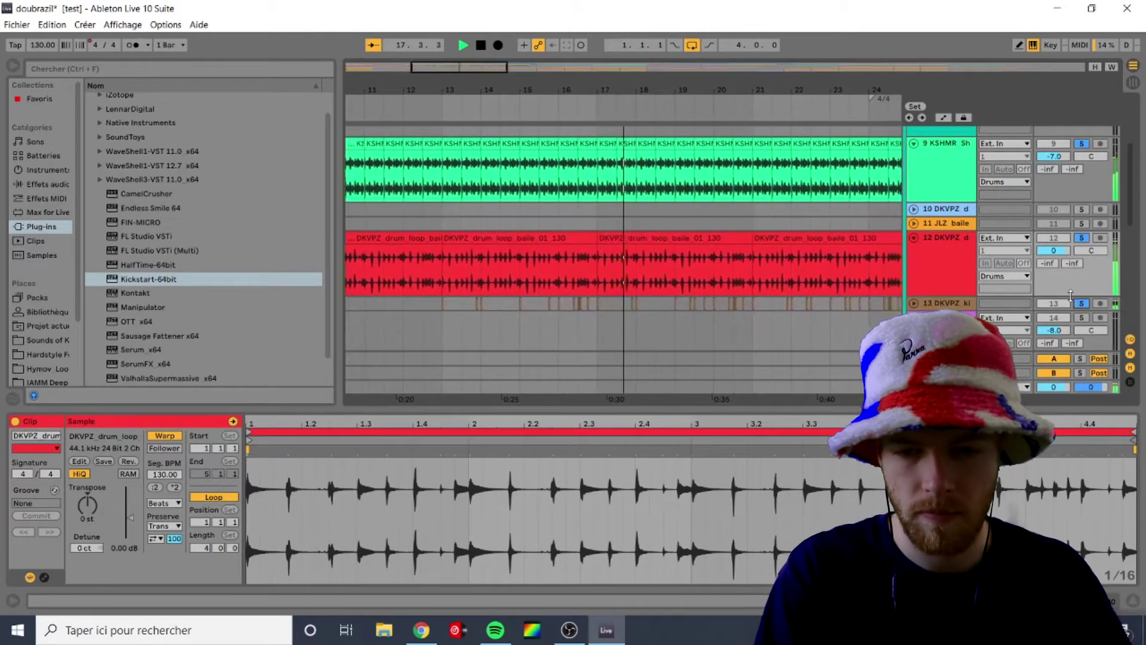
scroll(791, 295, down, 3)
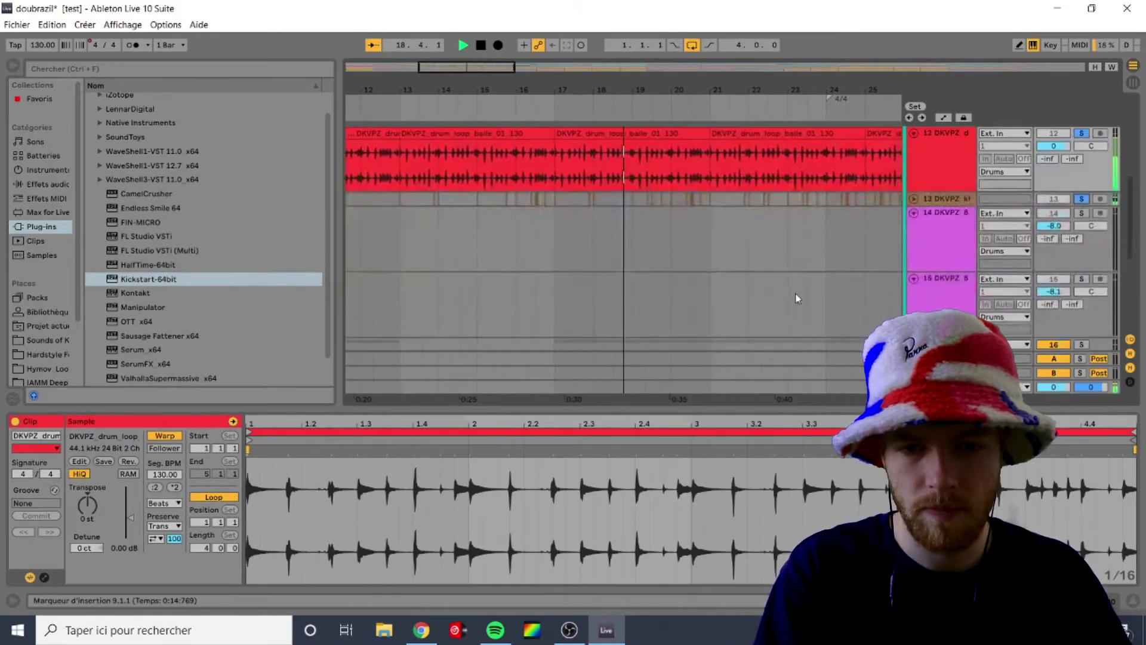
scroll(798, 297, up, 2)
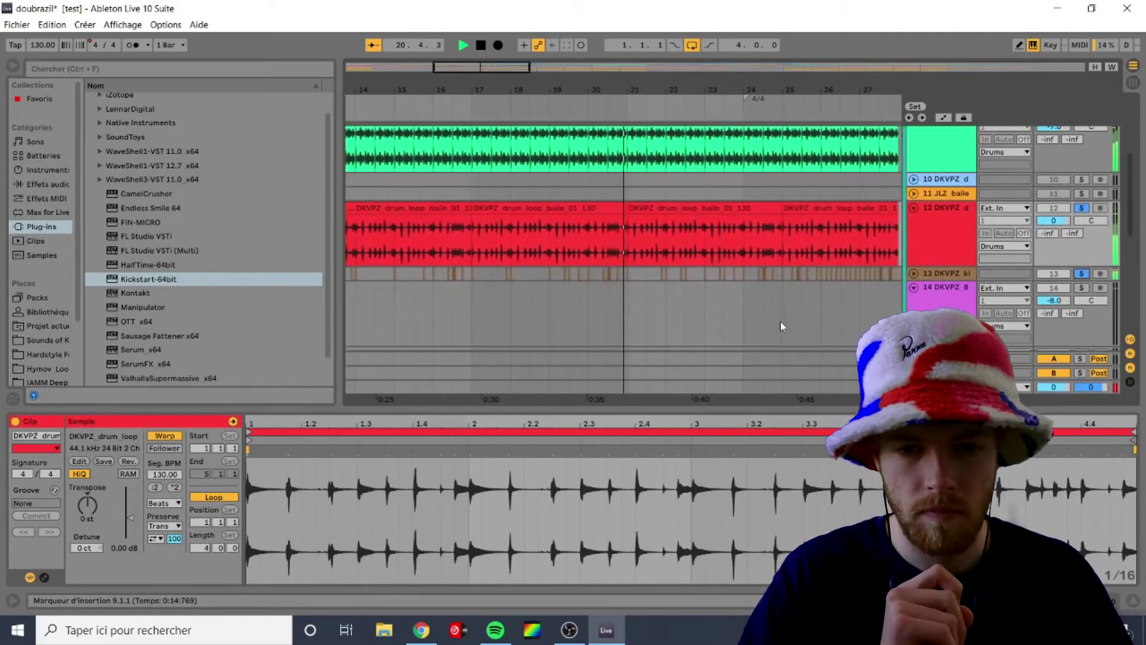
key(space)
Unfold the Bass Verse group and listen to its first Serum bass, track 21, soloed from bar 13
scroll(531, 255, down, 6)
scroll(726, 300, down, 1)
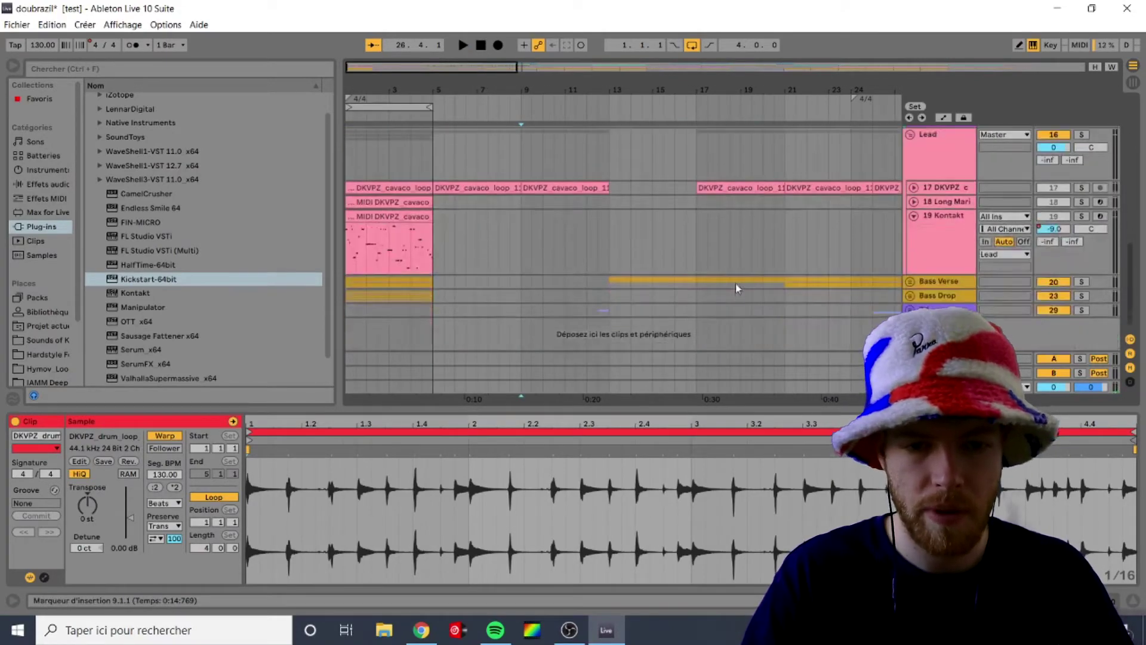
click(910, 281)
scroll(664, 283, down, 5)
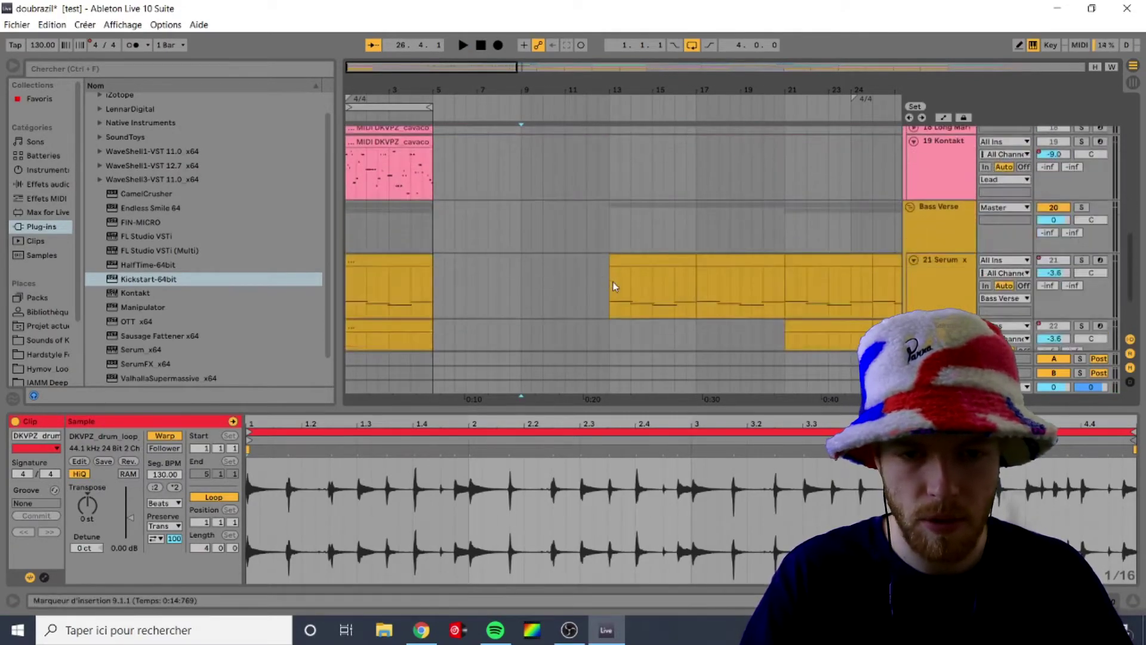
drag(613, 283, 433, 284)
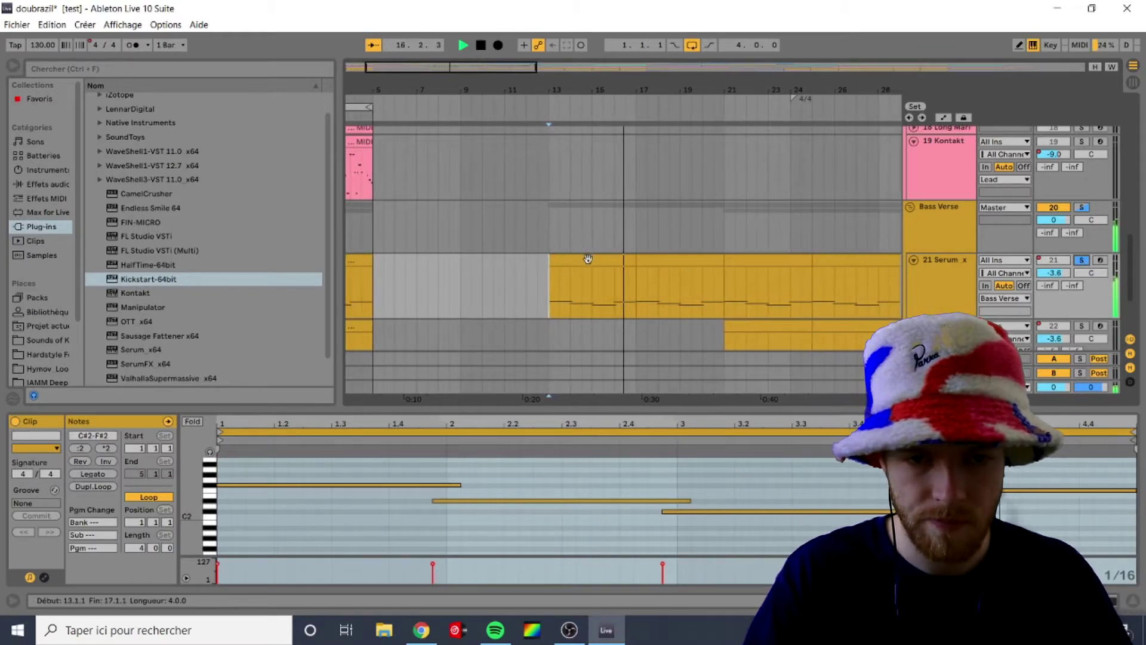
click(588, 258)
key(space)
Play the tracks together without solo from bar 13 and place the insert marker at bar 17
click(603, 326)
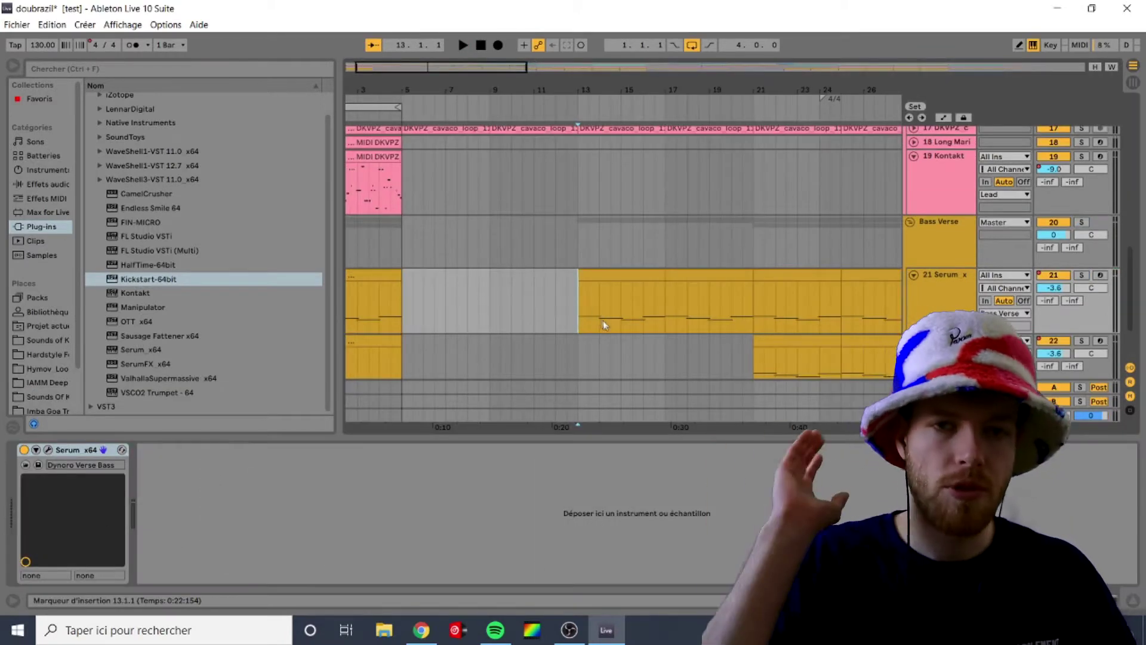
key(space)
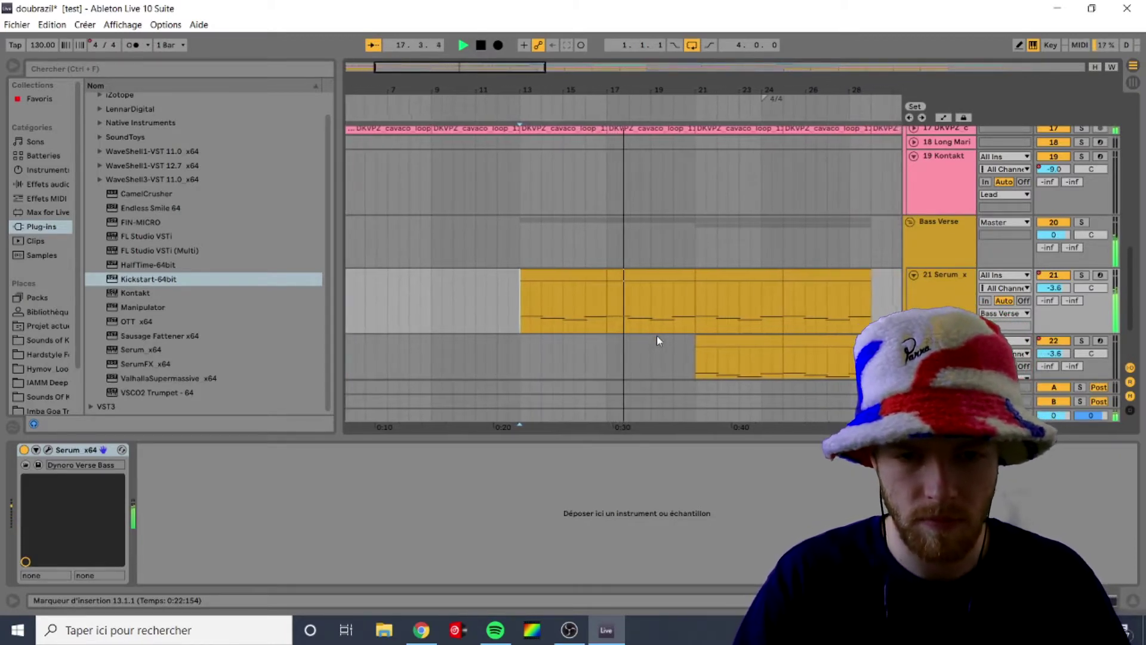
scroll(647, 337, up, 2)
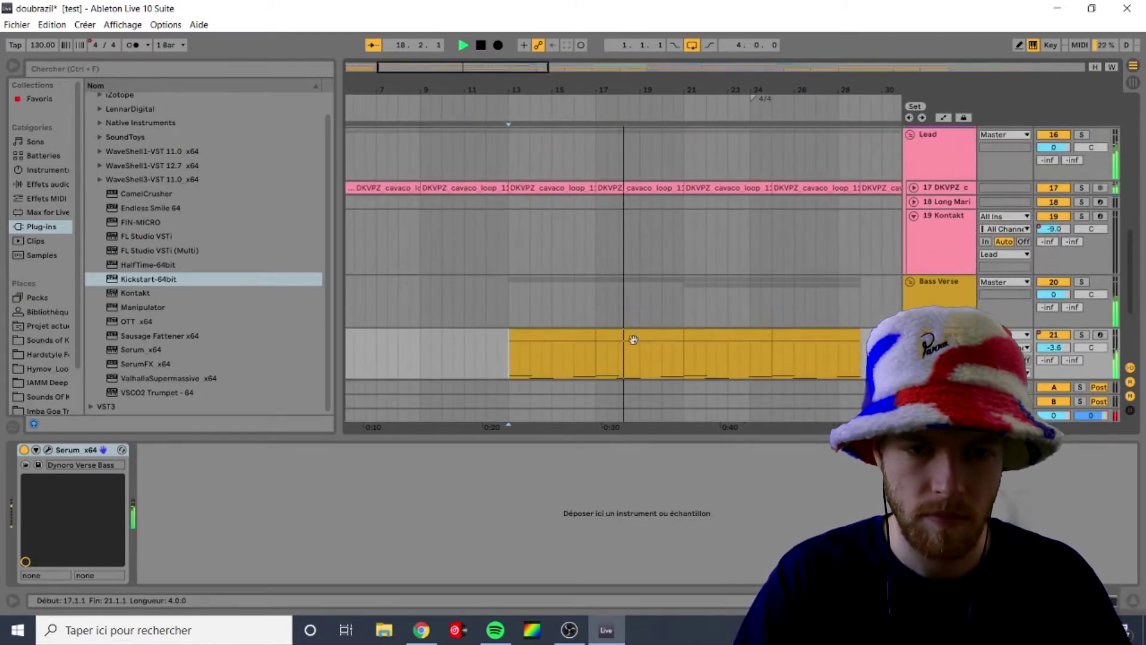
click(570, 362)
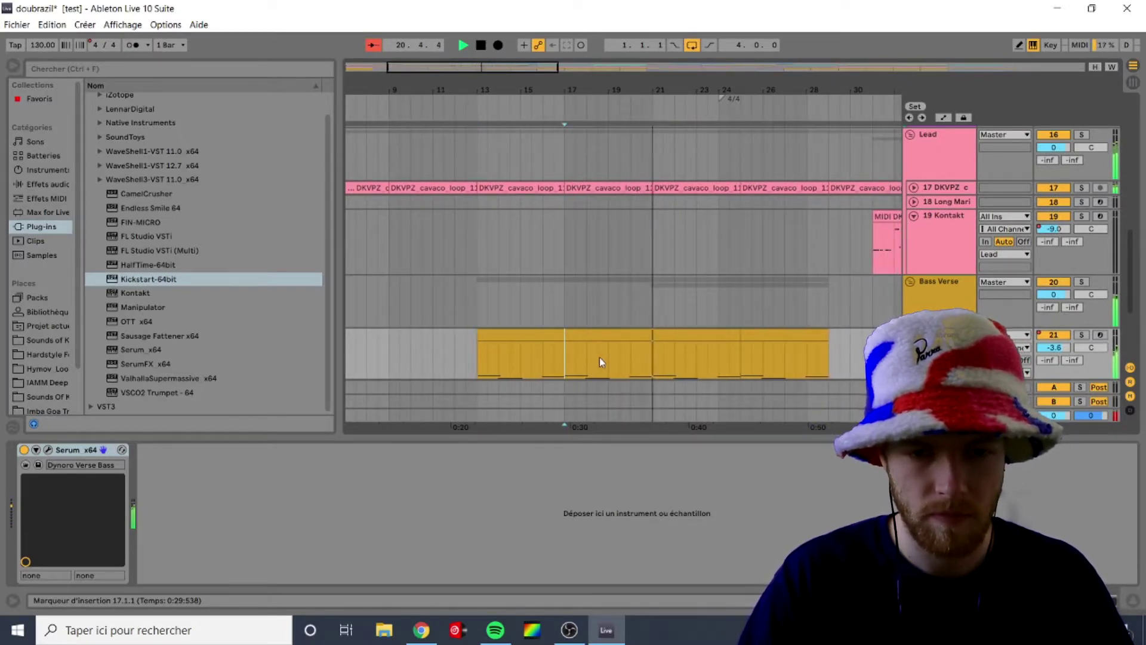
Solo the Drums group and listen to the drop's Drum Rack pattern from bar 29
scroll(613, 359, up, 6)
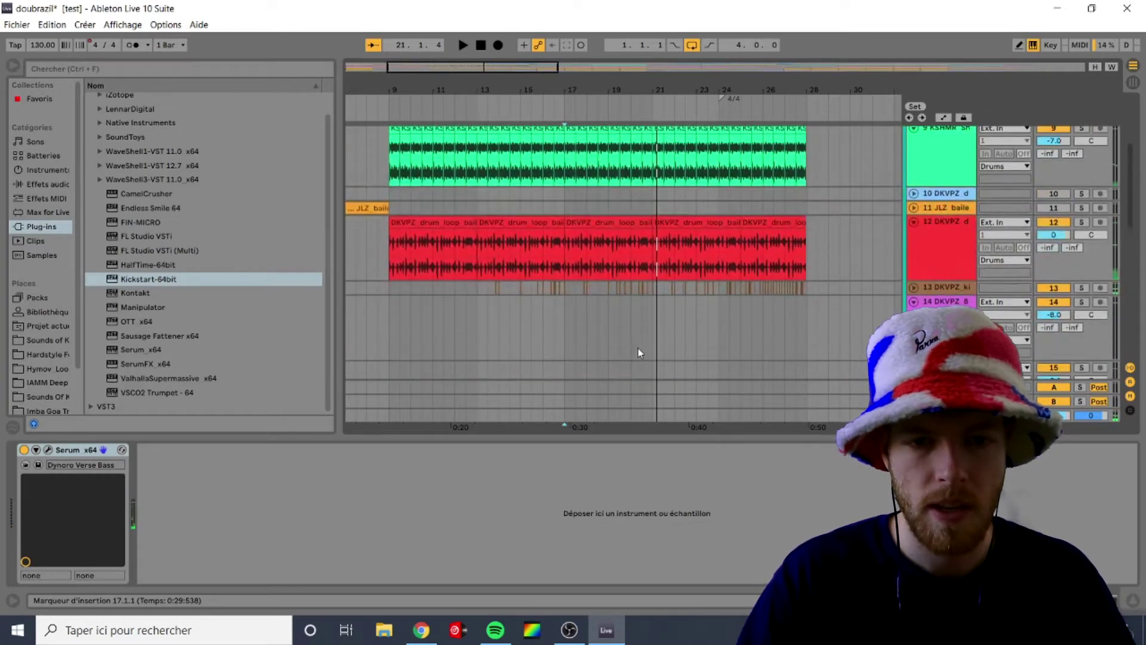
scroll(646, 335, up, 2)
click(492, 254)
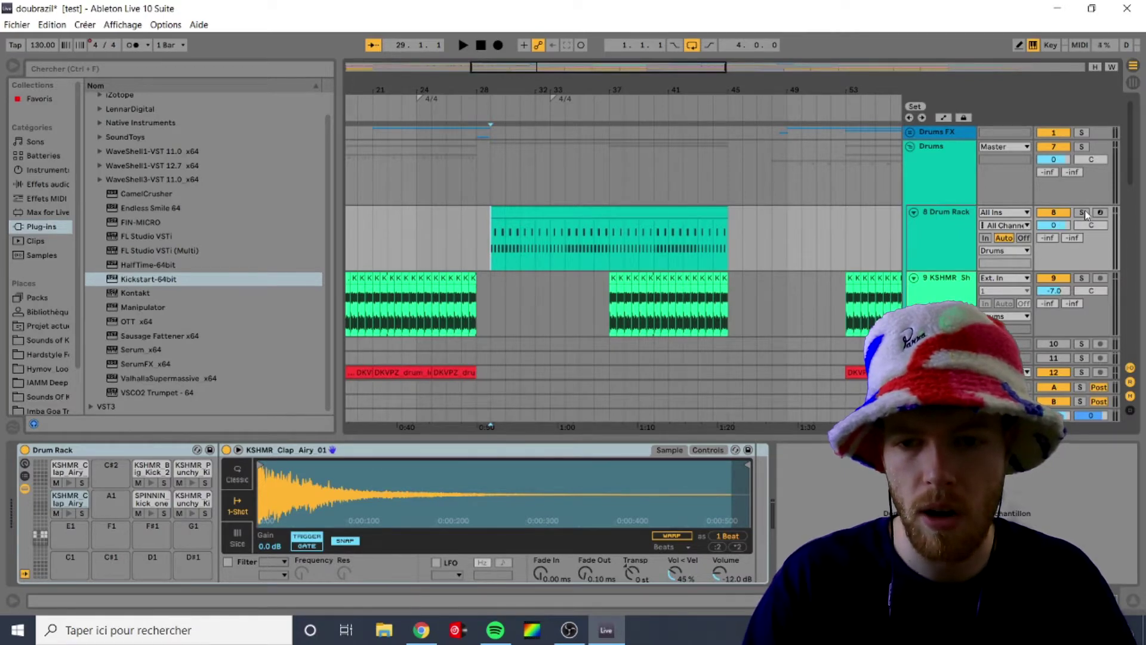
scroll(484, 249, up, 3)
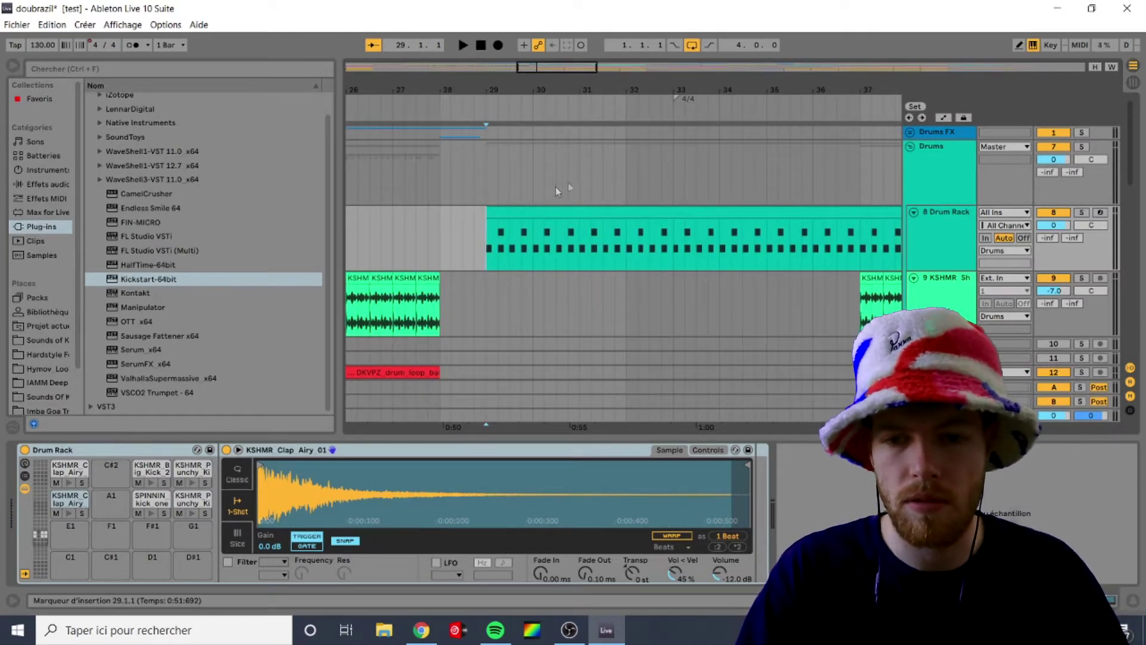
click(1081, 147)
key(space)
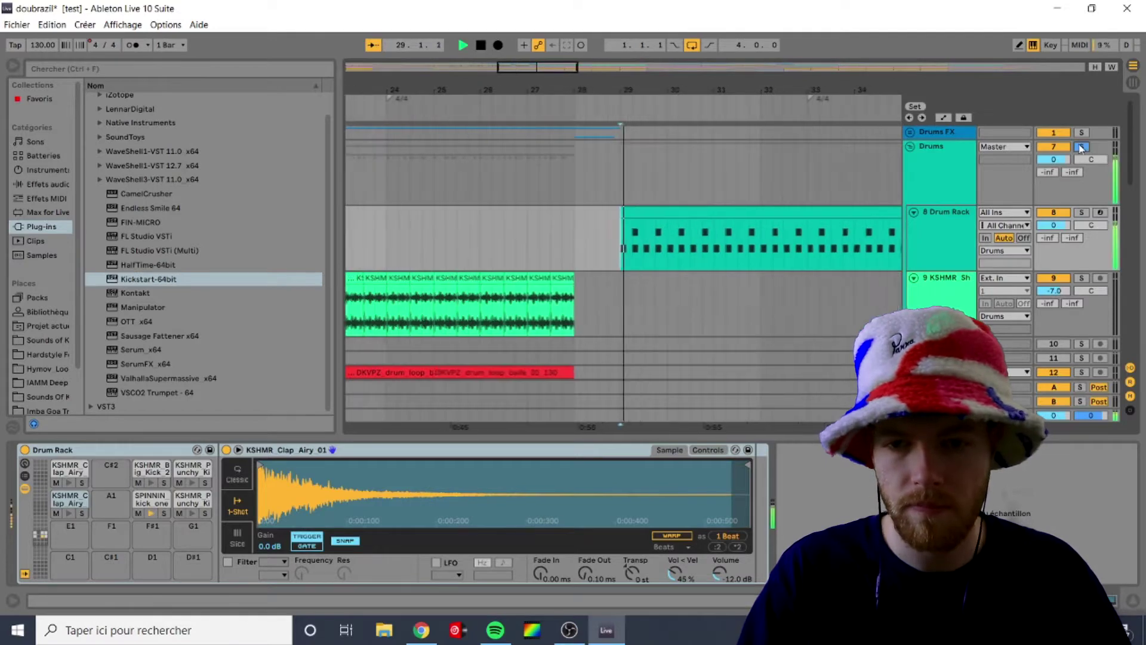
scroll(711, 237, down, 2)
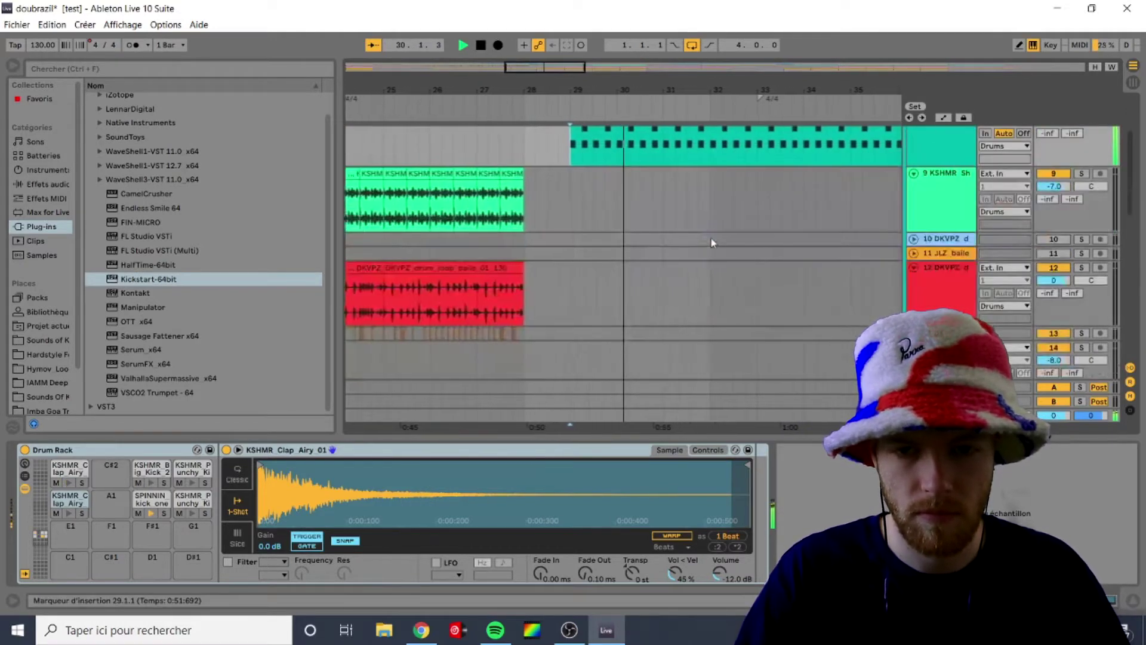
scroll(776, 221, down, 2)
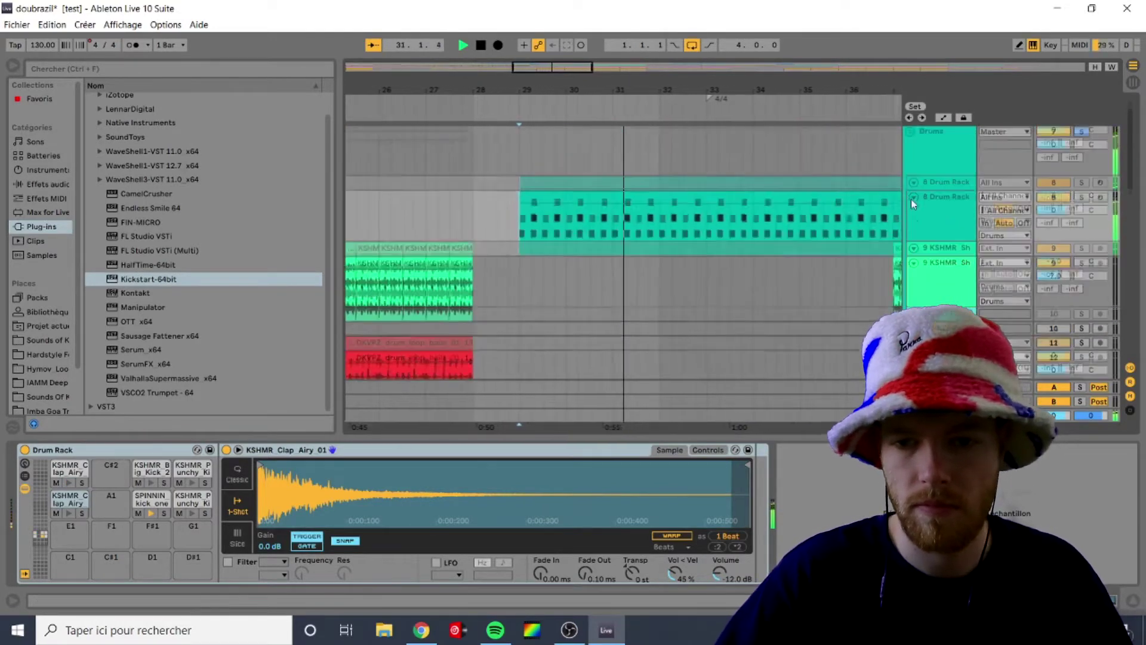
scroll(823, 211, up, 3)
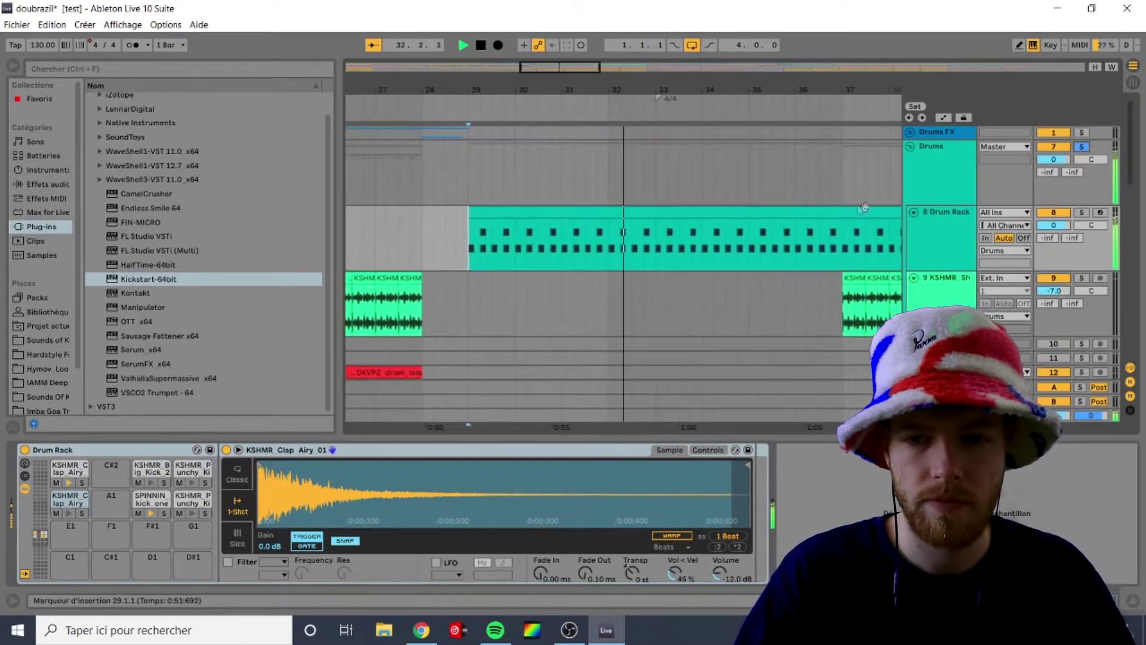
key(space)
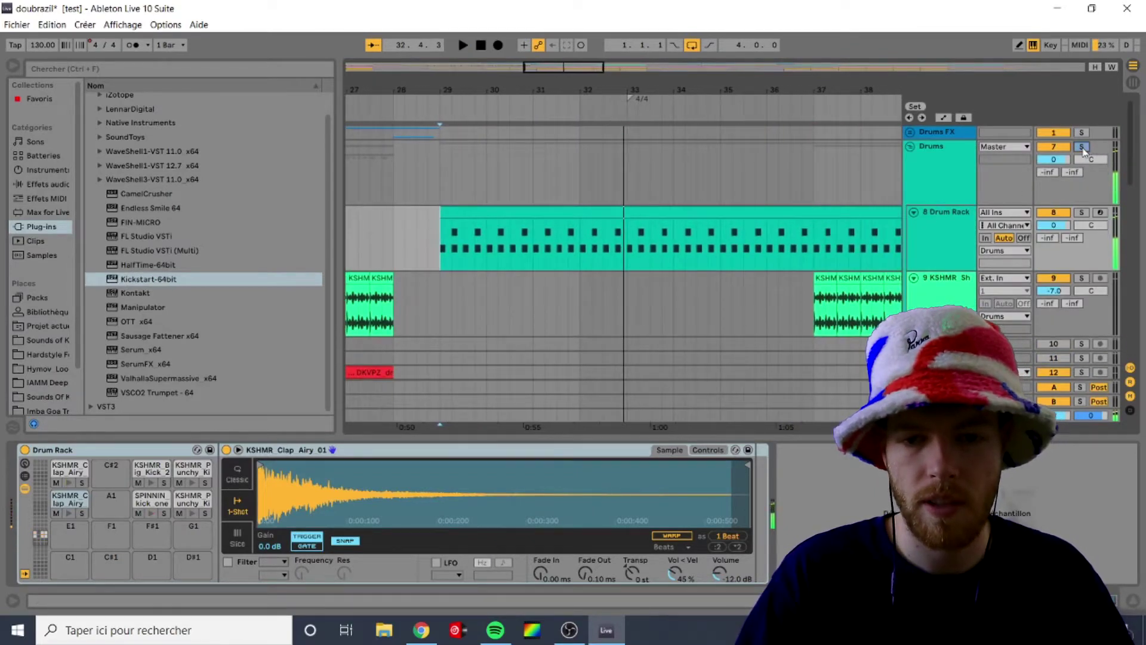
Play the soloed Drums group from bar 37, at the start of the KSHMR loop on track 9
click(800, 308)
click(1082, 147)
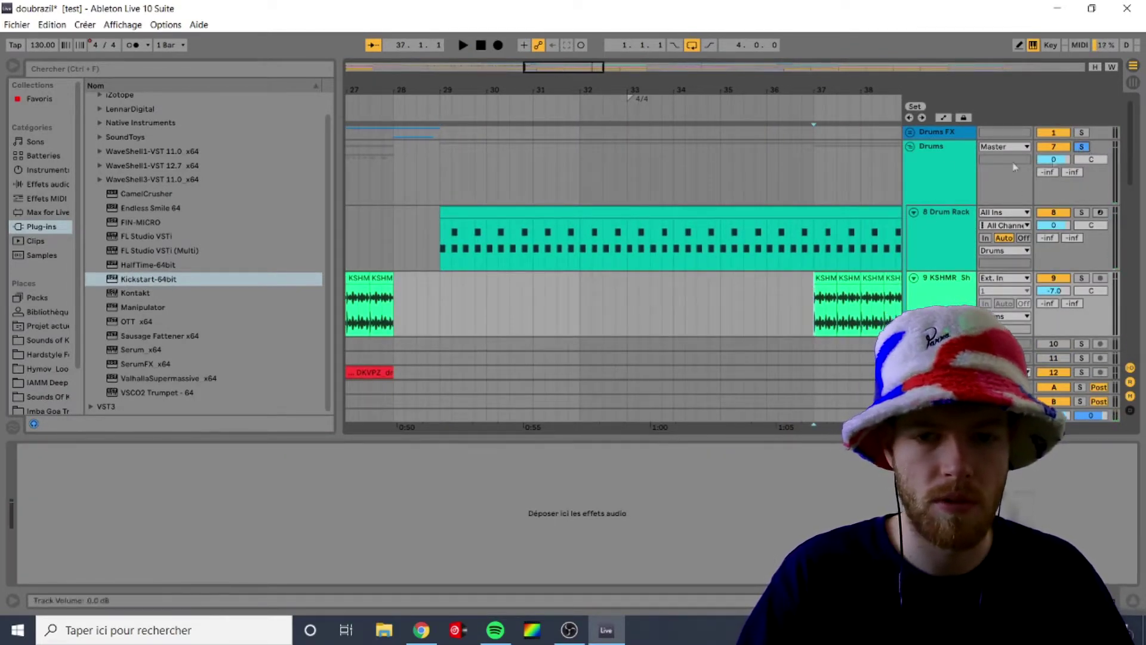
key(space)
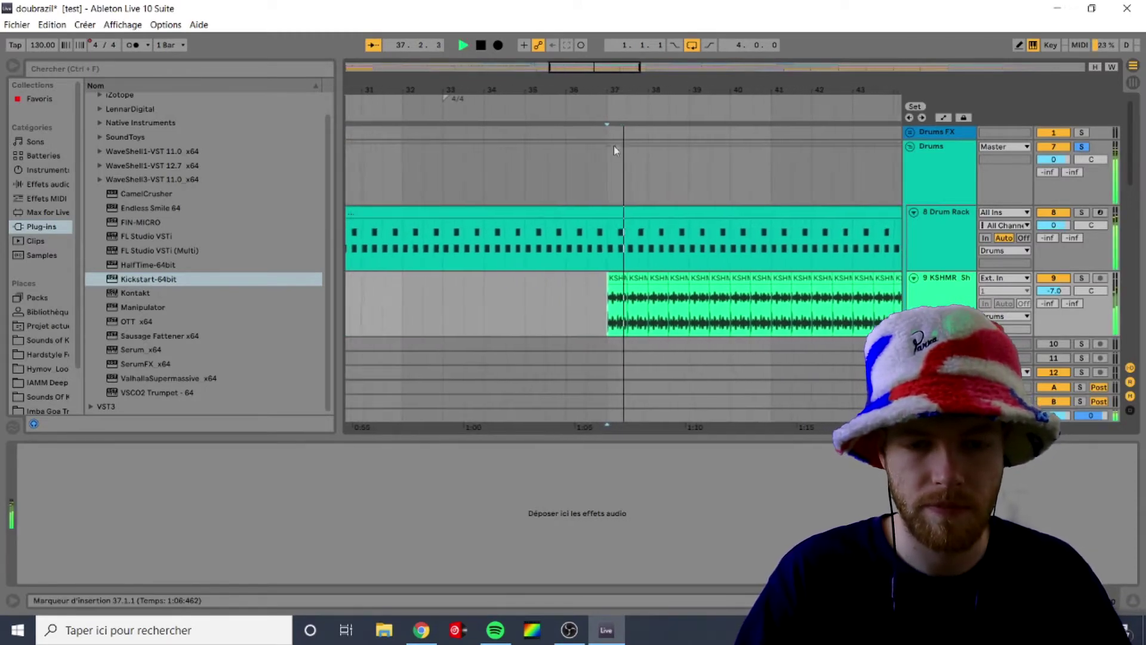
Solo the Bass Drop group and listen to its layered basses from bar 29
scroll(633, 179, down, 6)
scroll(669, 203, down, 8)
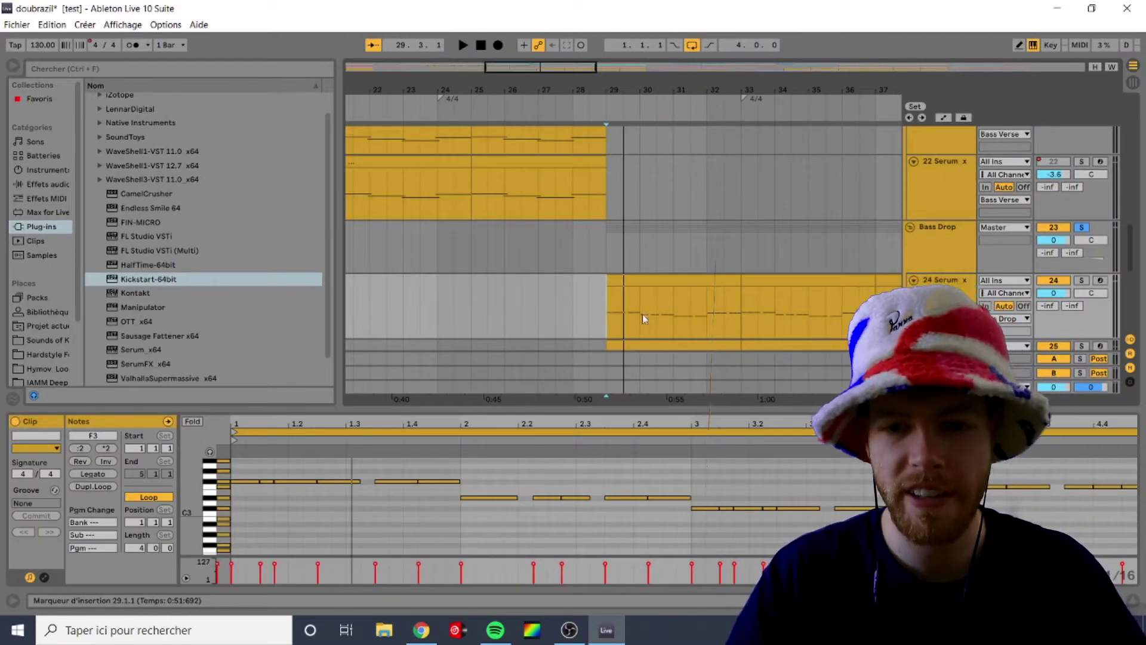
click(606, 290)
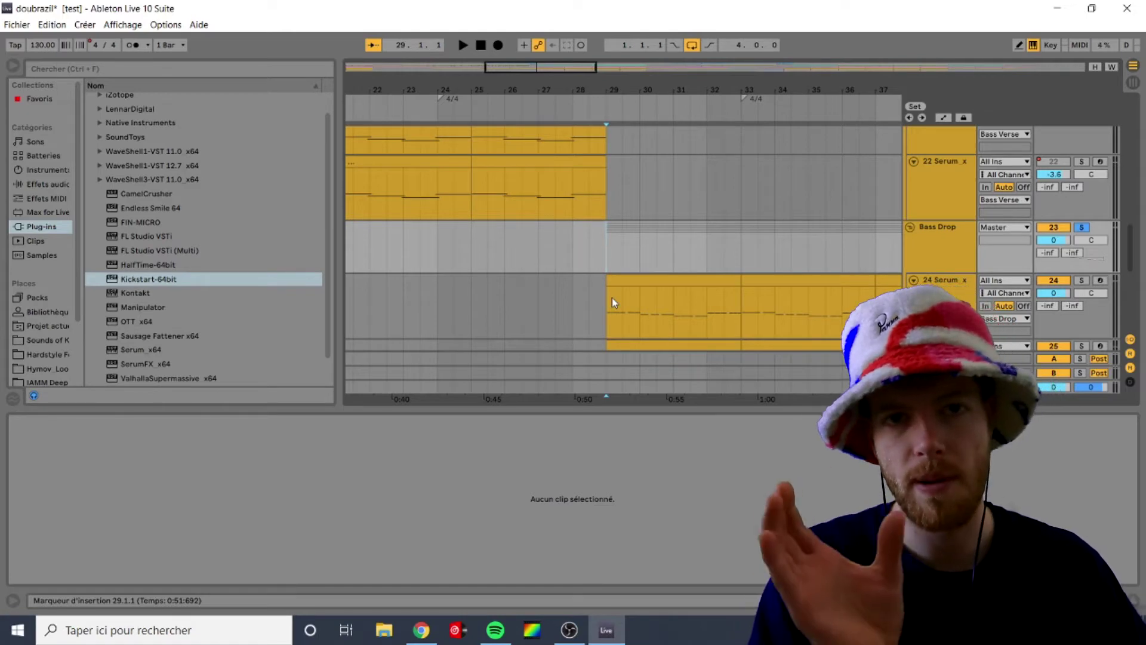
click(612, 298)
click(606, 259)
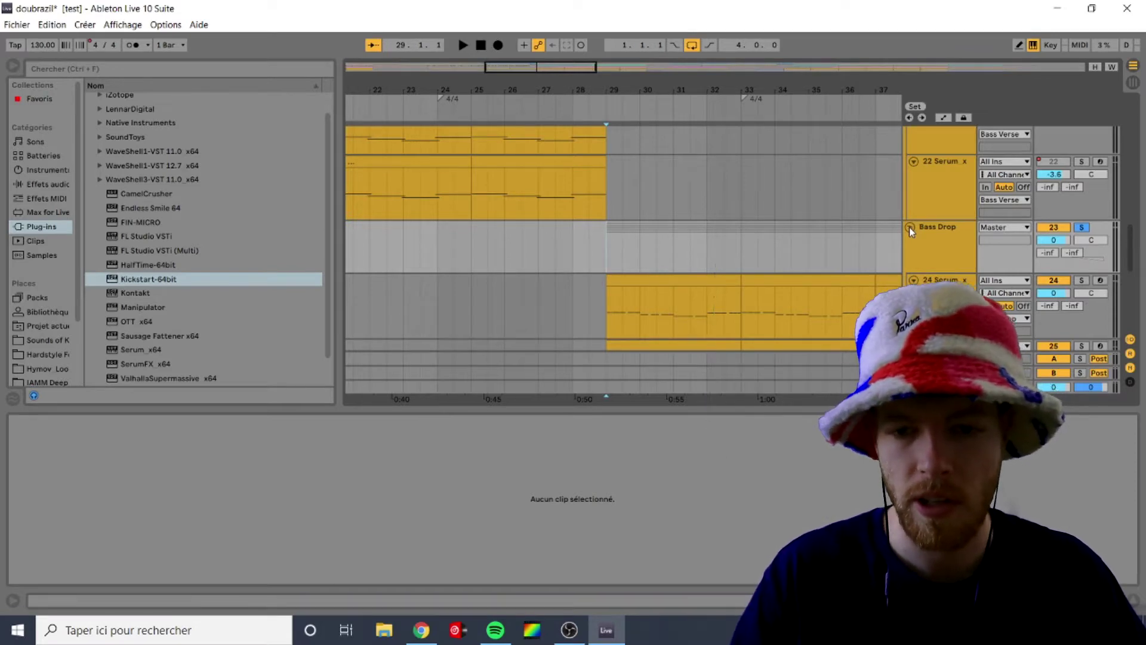
click(607, 246)
key(space)
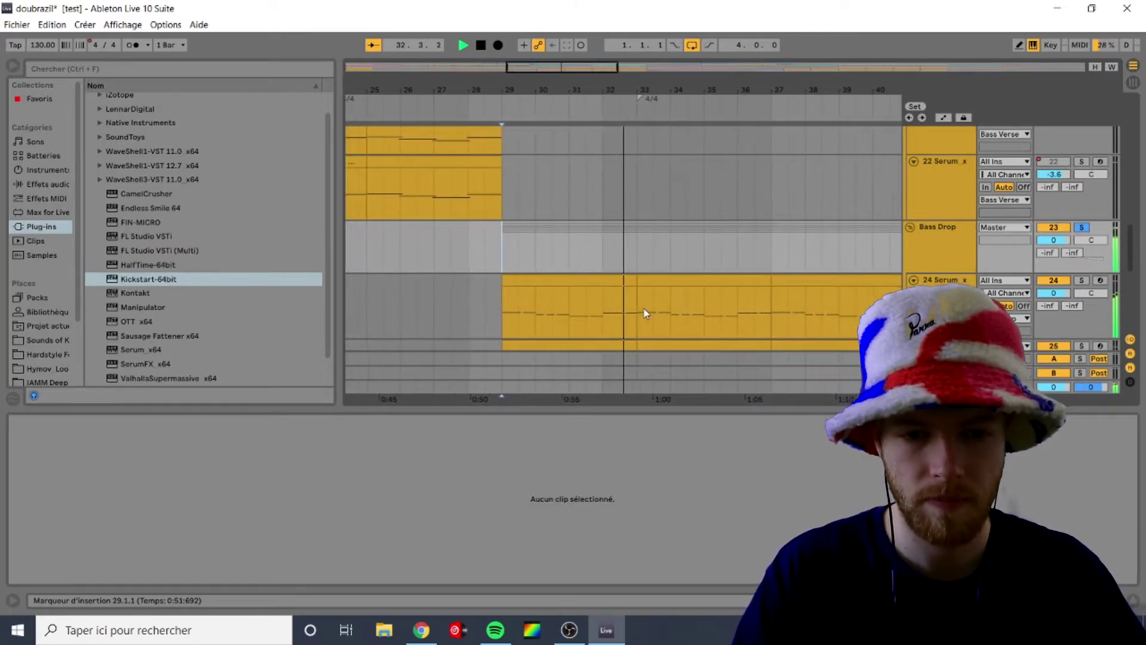
key(space)
Solo only the first Serum bass of the Bass Drop group, track 24, and play it from bar 29
scroll(488, 300, down, 4)
click(487, 300)
scroll(492, 307, up, 5)
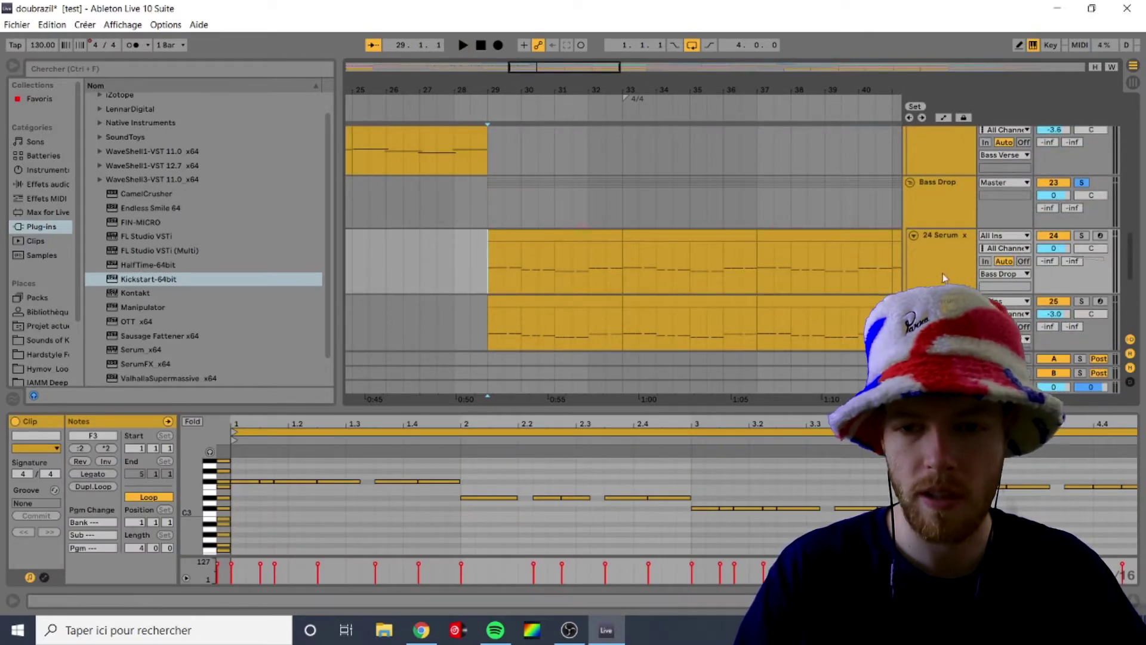
click(1083, 237)
key(space)
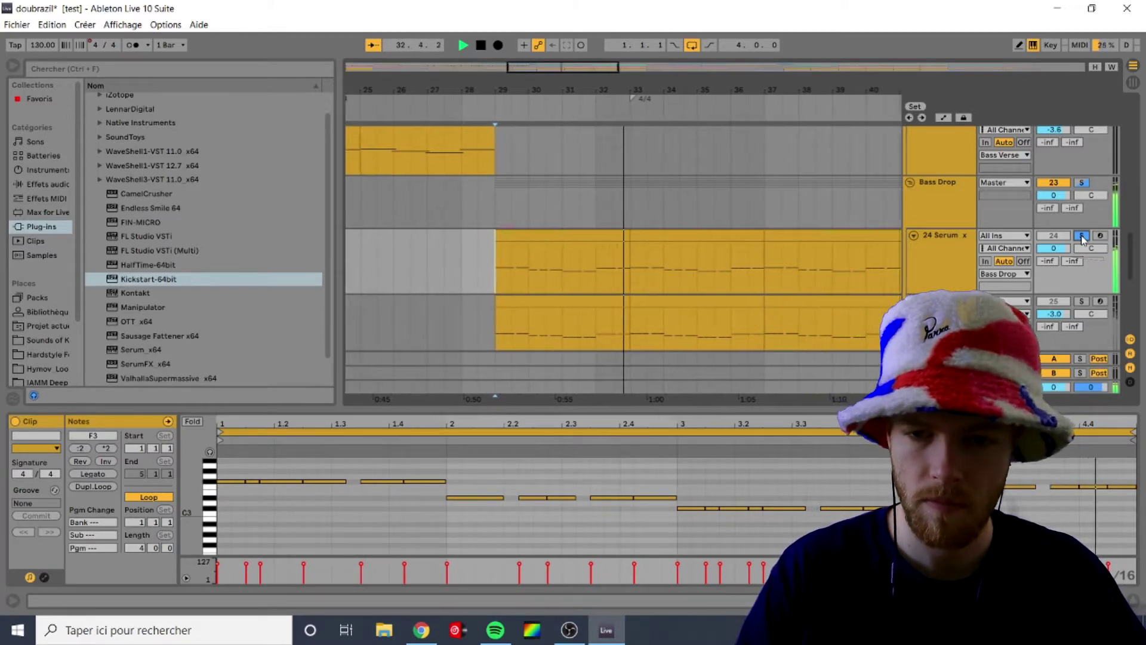
Stop playback, then solo the second Serum bass of the Bass Drop group, track 25, and play it from bar 29
key(space)
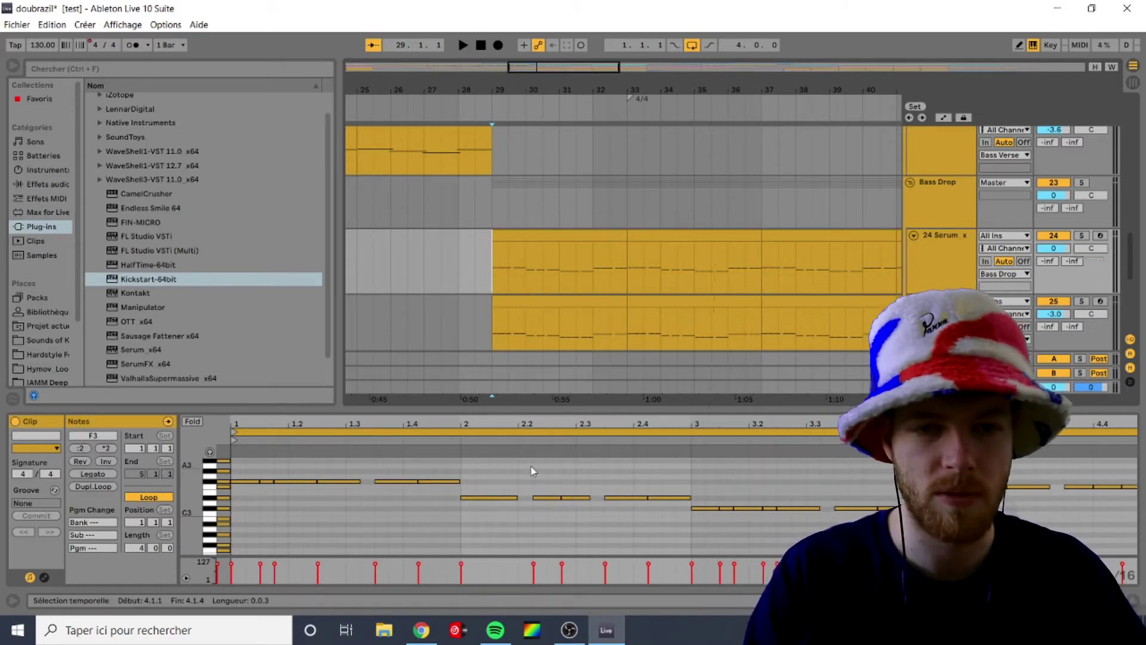
scroll(600, 258, down, 5)
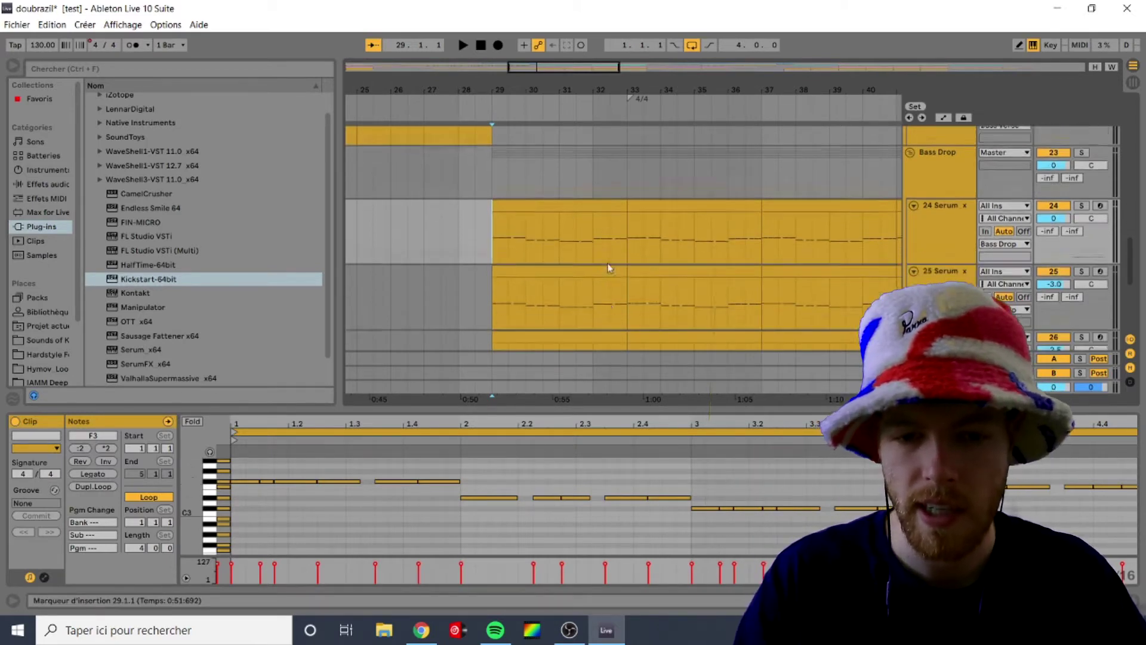
click(517, 263)
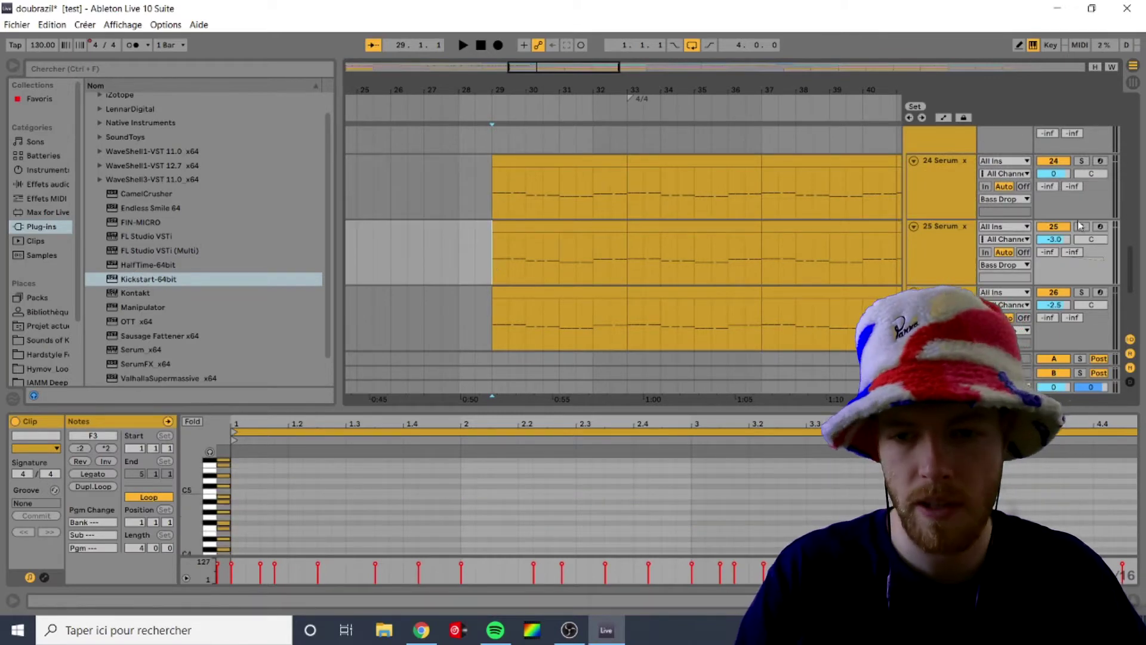
key(space)
scroll(743, 263, down, 5)
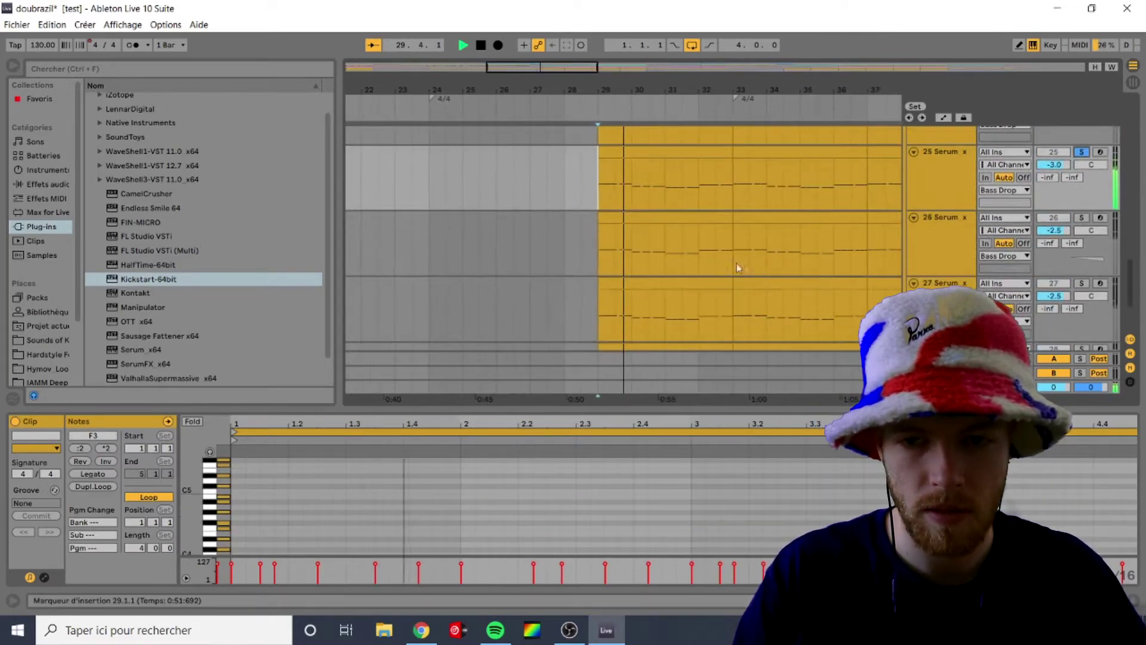
Audition further Bass Drop layers by soloing Serum tracks 26 and 28 in turn
click(1082, 218)
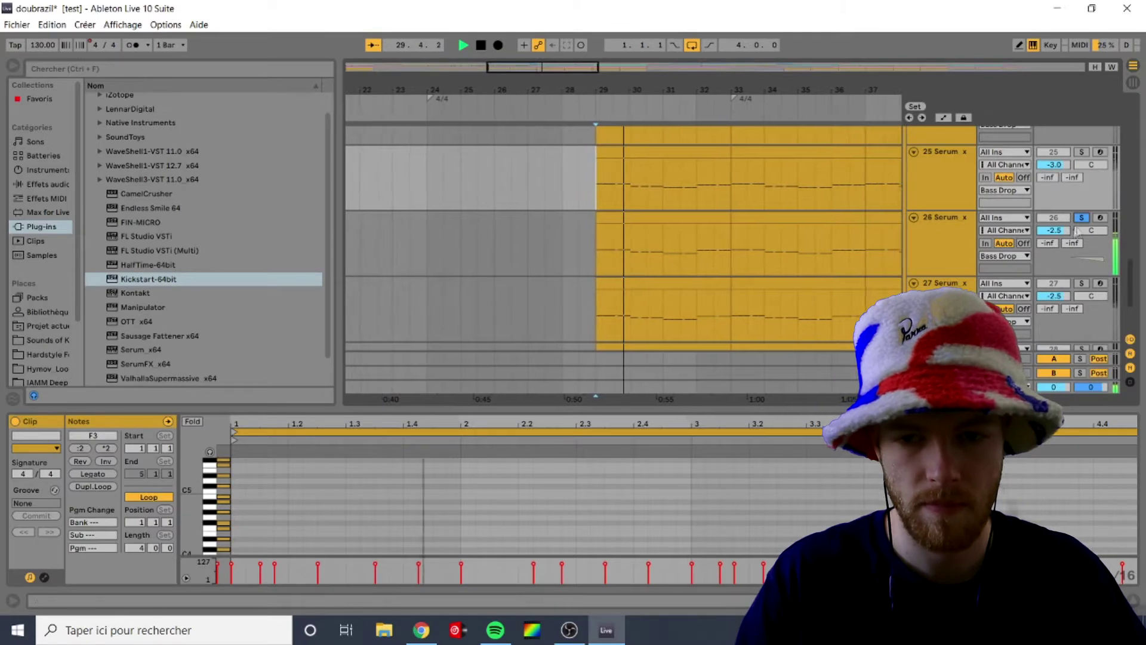
scroll(1083, 239, down, 6)
click(1083, 244)
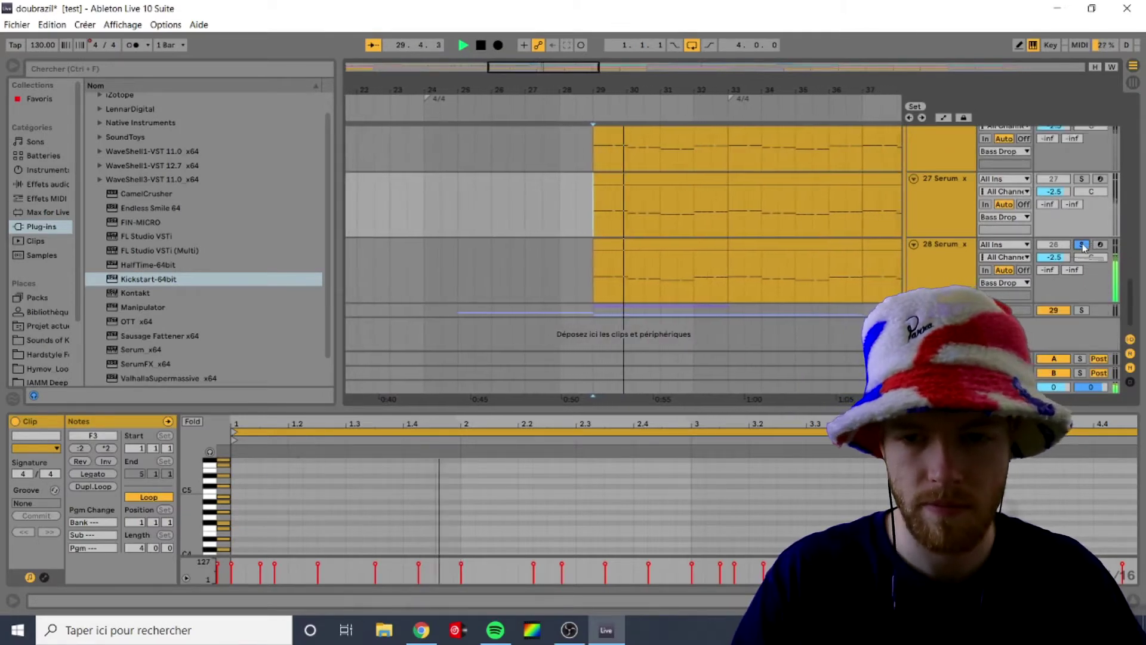
scroll(1084, 233, up, 10)
key(space)
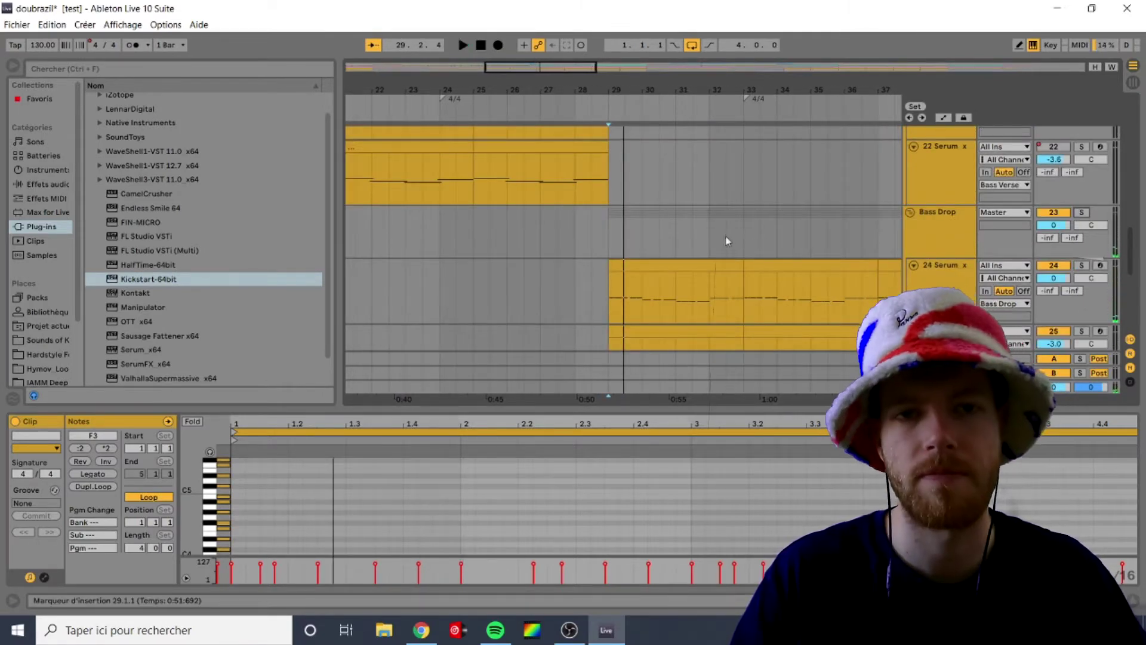
Play the full Bass Drop group unsoloed from bar 29 while looking over its Serum layers, then stop playback
key(space)
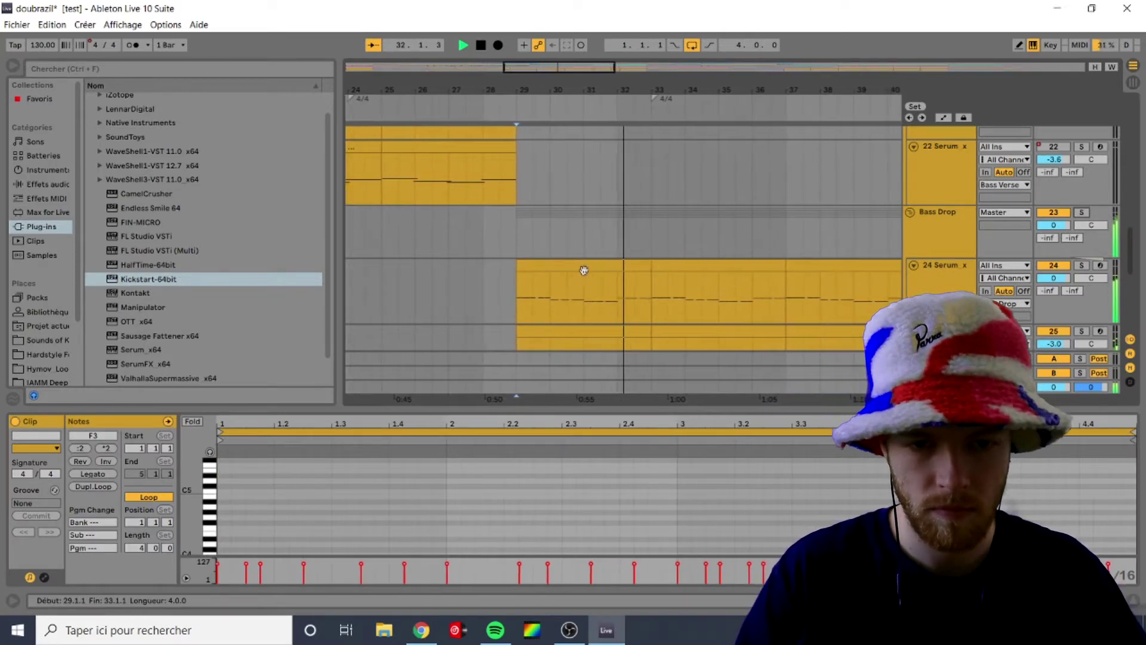
scroll(584, 271, down, 5)
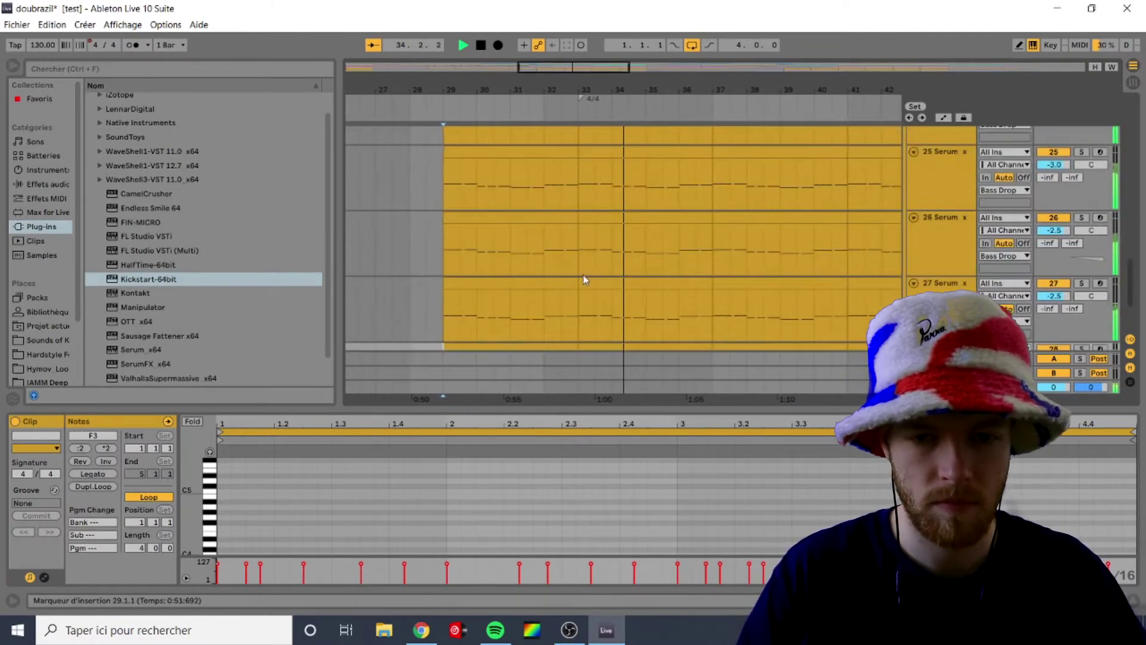
scroll(583, 274, up, 5)
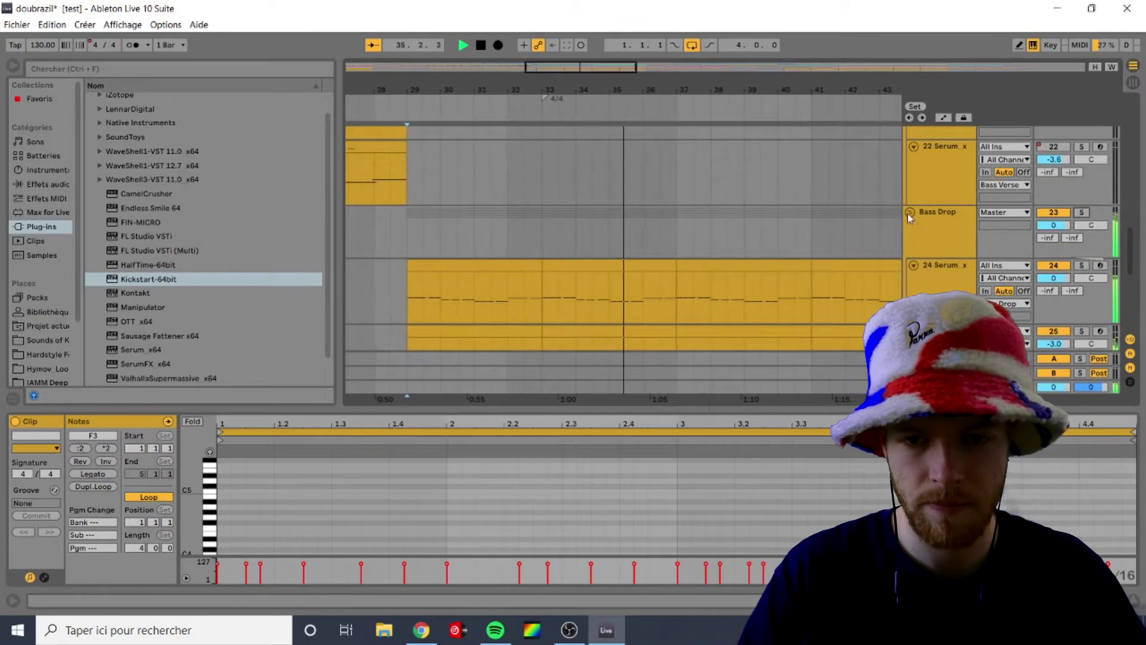
click(420, 249)
key(space)
Solo the Lead group and listen to it from bar 31, where the Kontakt melody starts
scroll(420, 250, up, 5)
scroll(444, 257, up, 2)
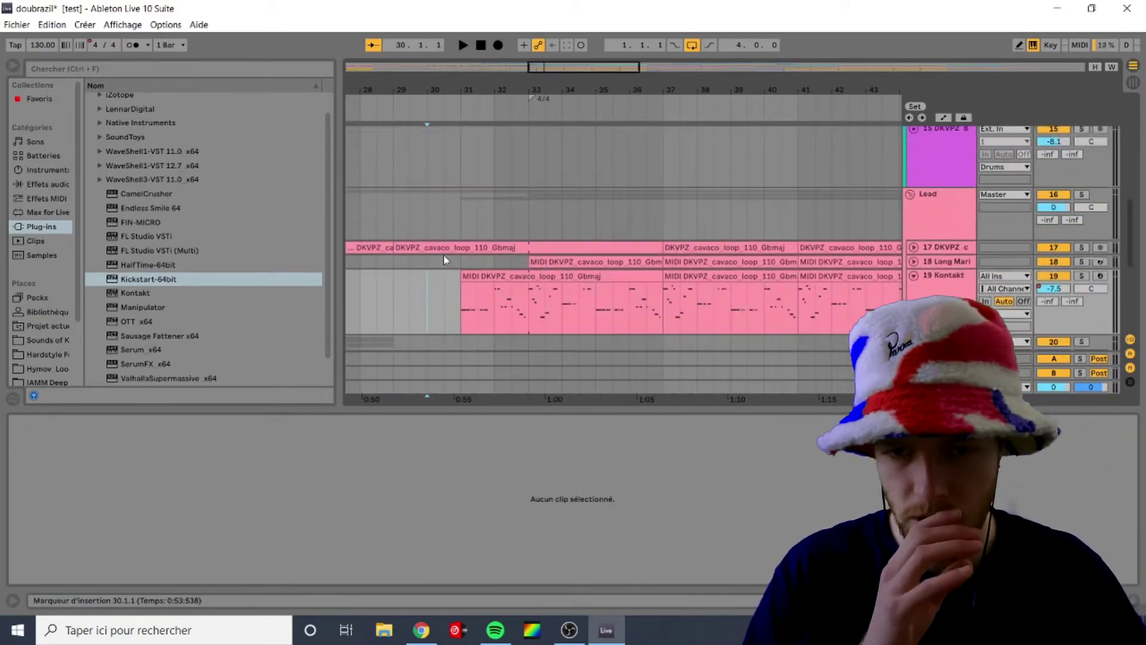
click(461, 221)
scroll(460, 220, down, 1)
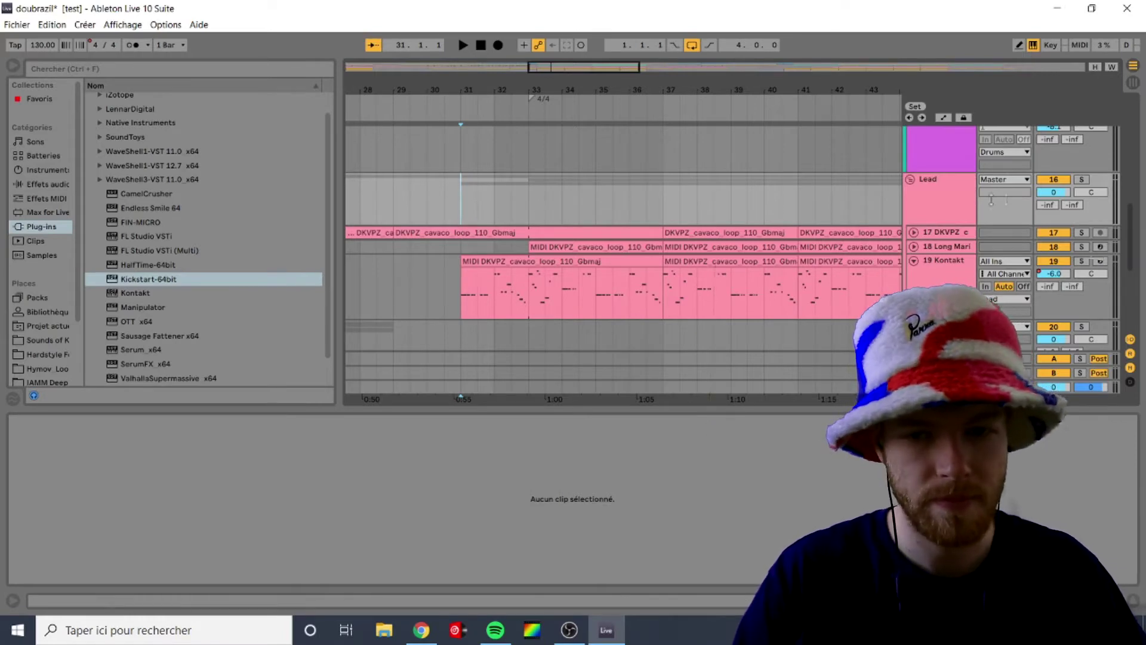
click(1082, 180)
key(space)
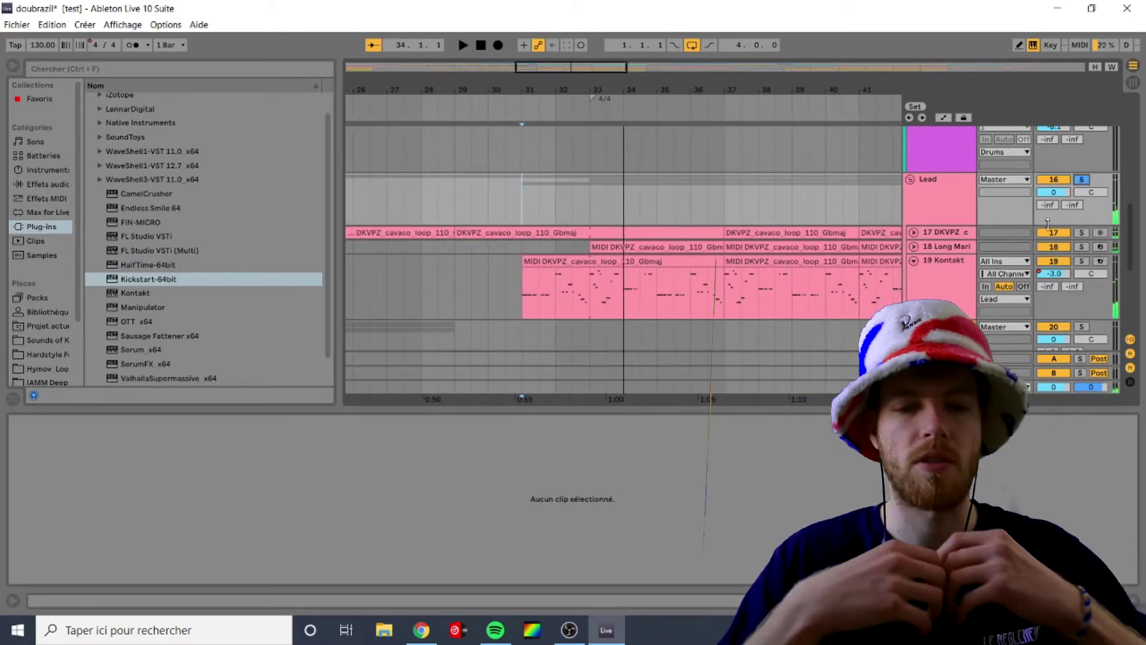
Unfold track 17 and view the MIDI conversion options for its cavaco loop clip at bar 29
click(541, 234)
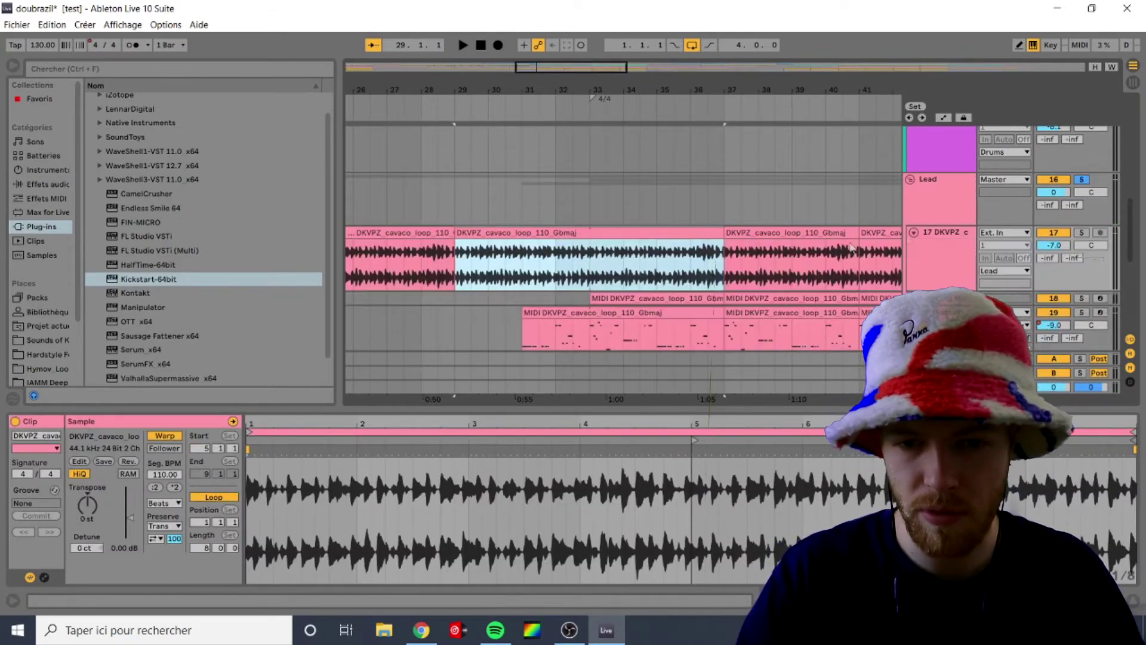
click(914, 233)
right_click(524, 232)
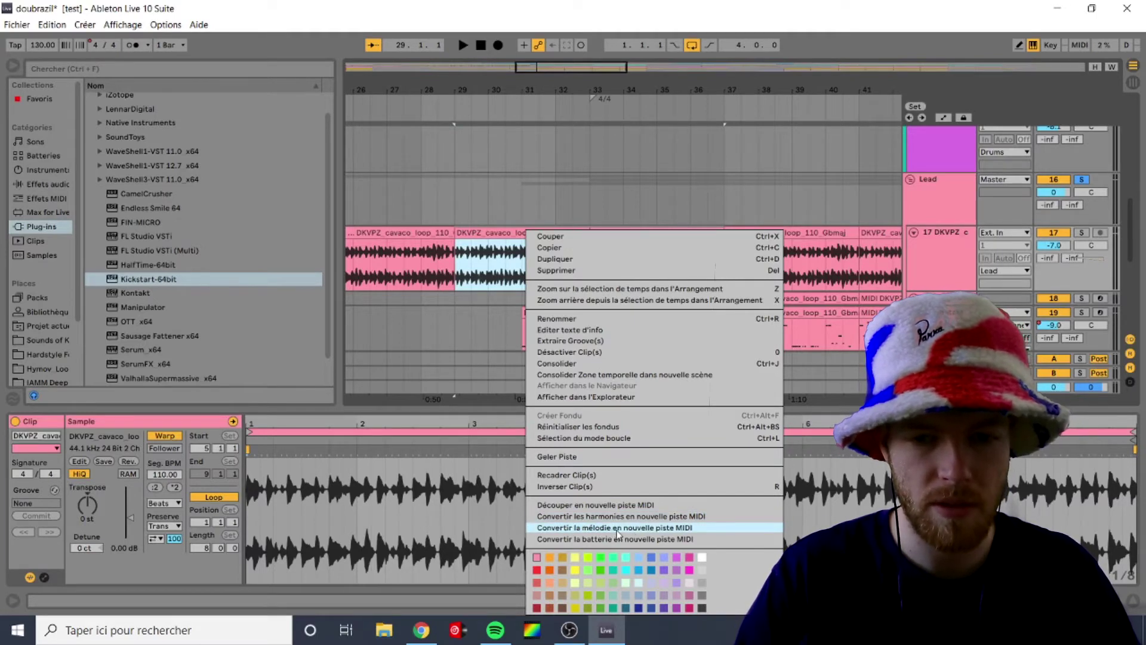
click(603, 486)
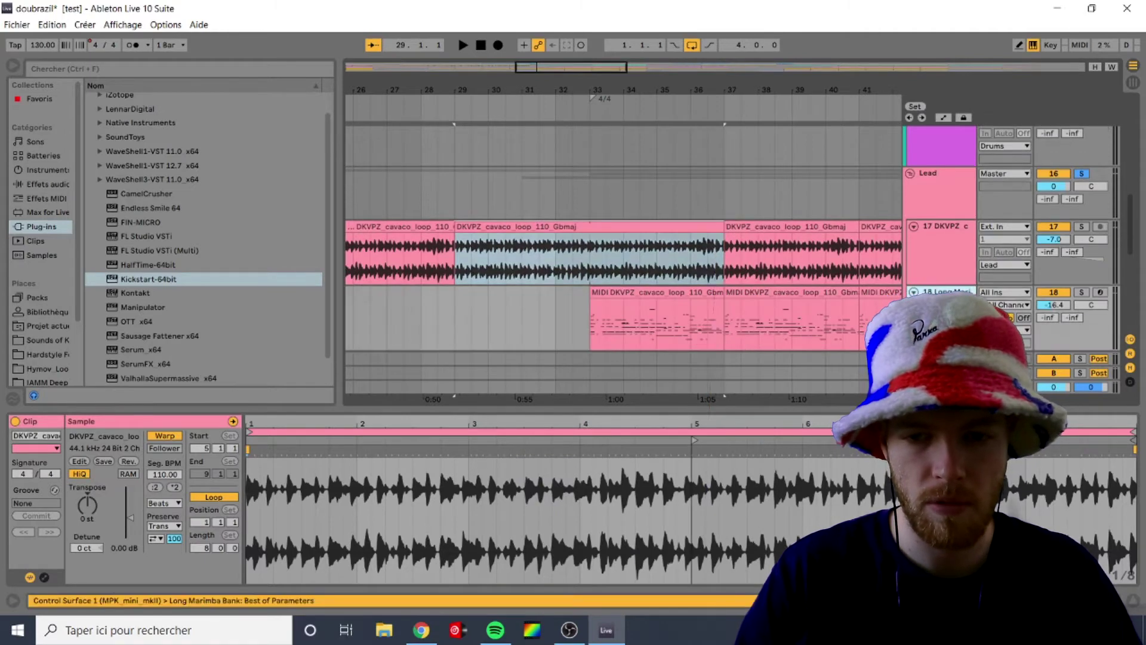
Solo the Long Marimba track 18 and listen to its MIDI clip from bar 33
click(1082, 292)
key(space)
click(757, 313)
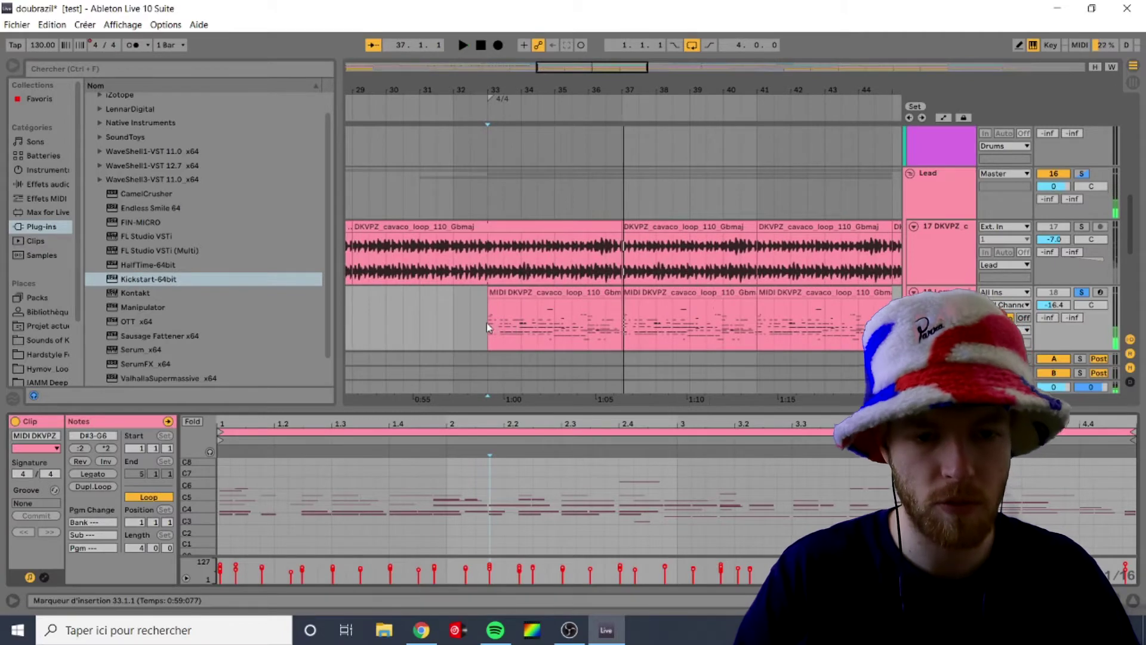
key(space)
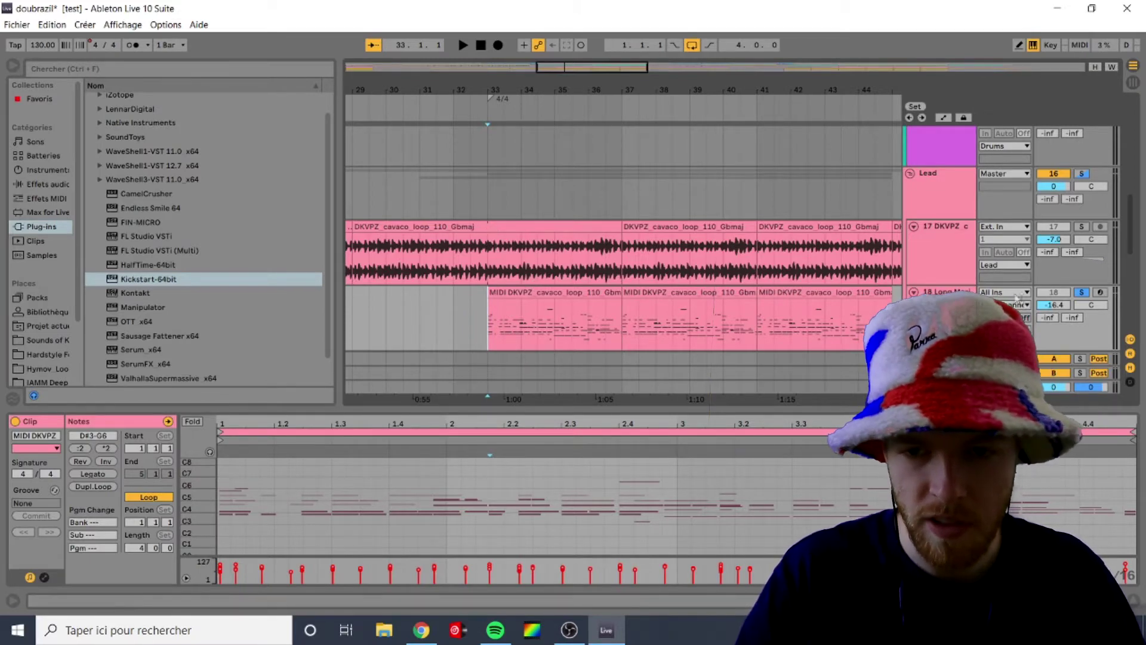
Examine the MIDI notes in the Long Marimba clip on track 18
scroll(645, 254, down, 3)
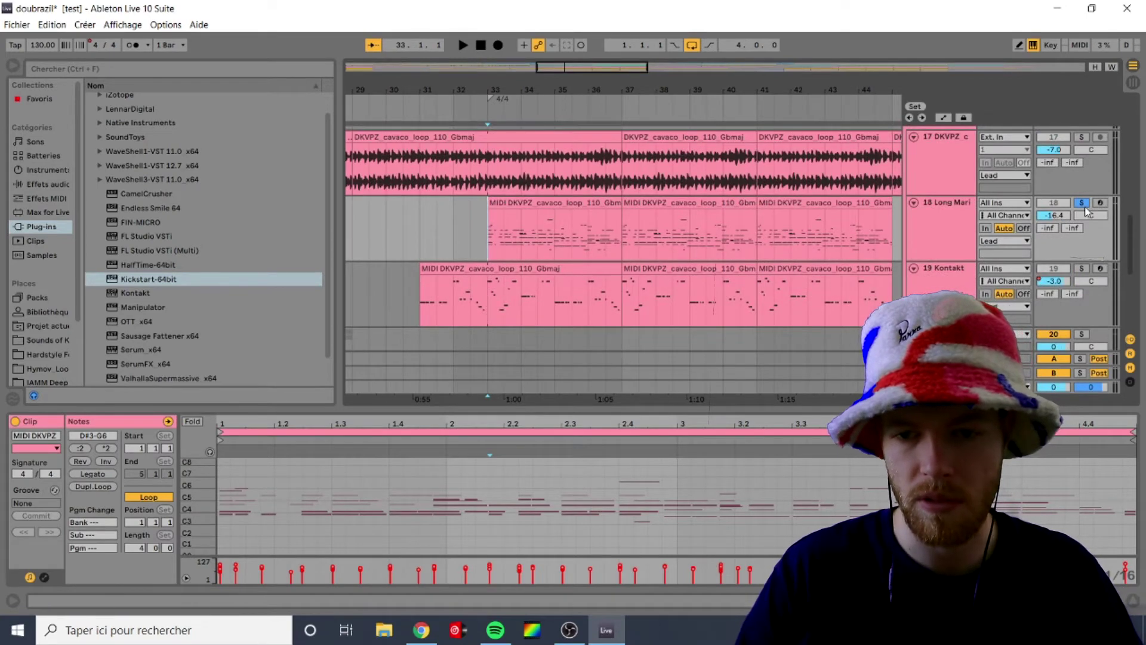
scroll(588, 253, left, 3)
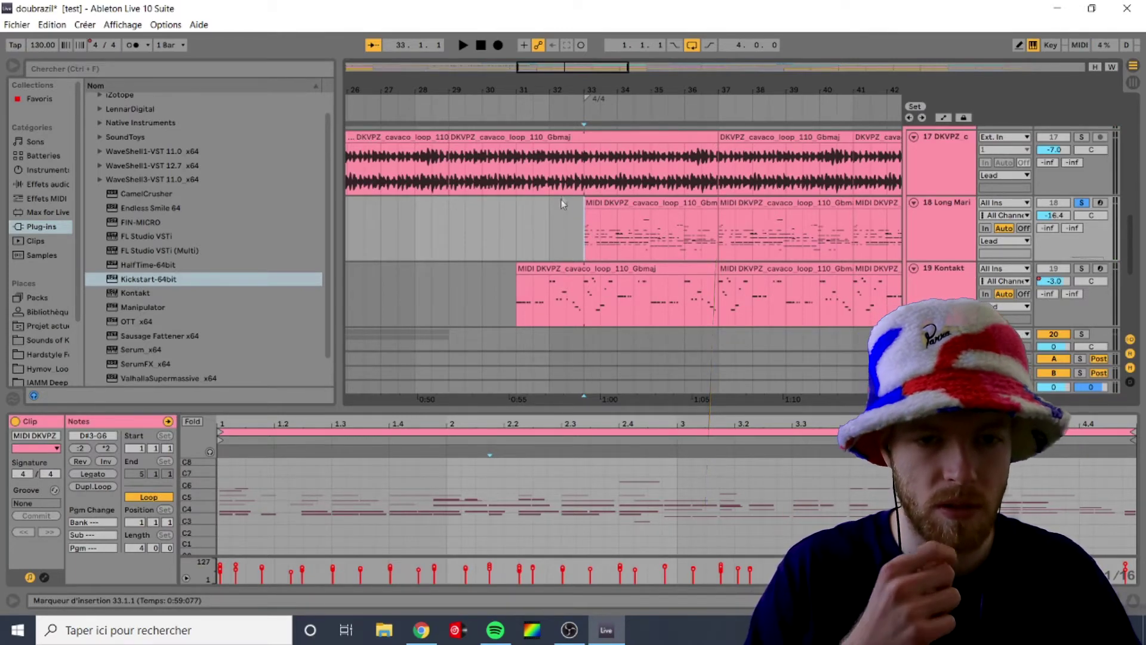
click(541, 512)
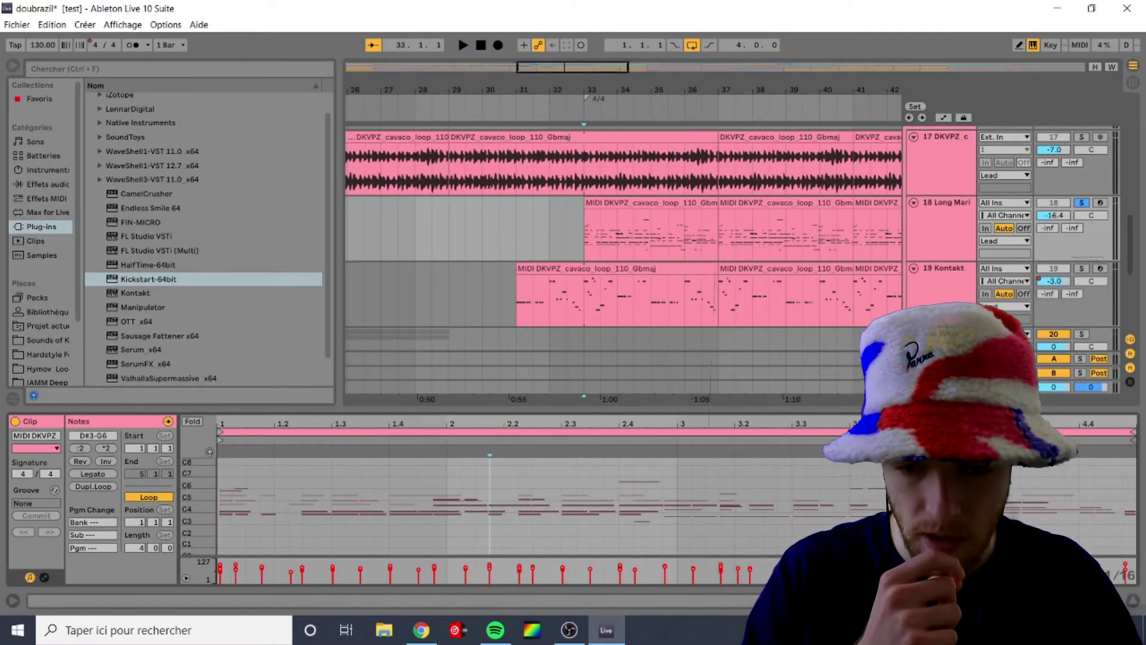
scroll(657, 501, up, 3)
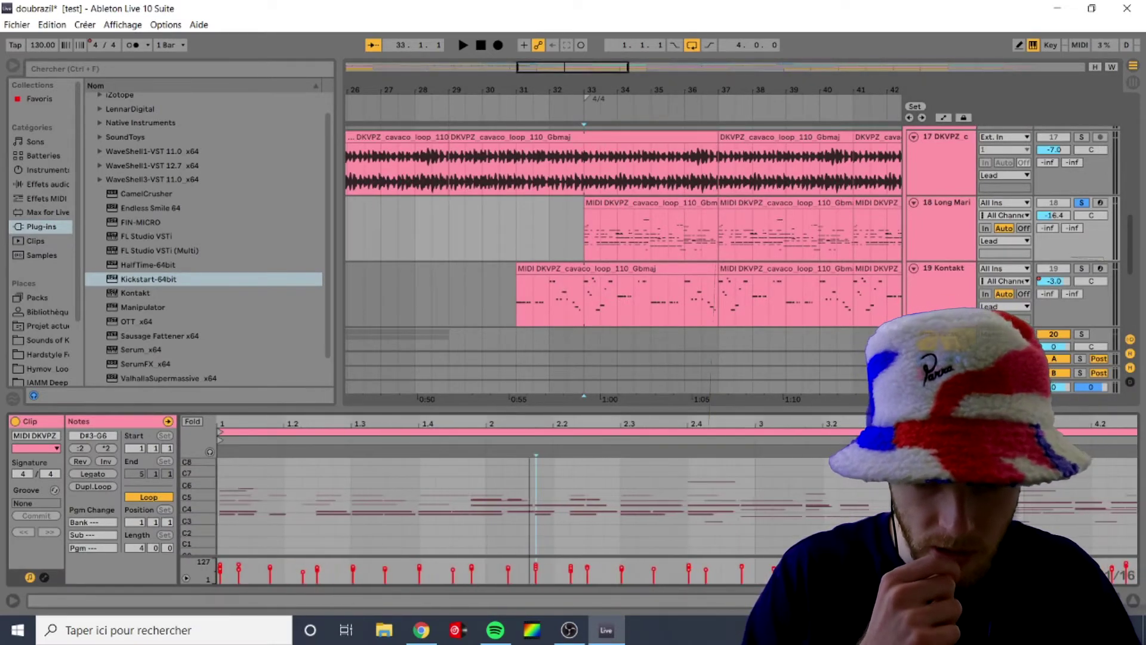
key(minus)
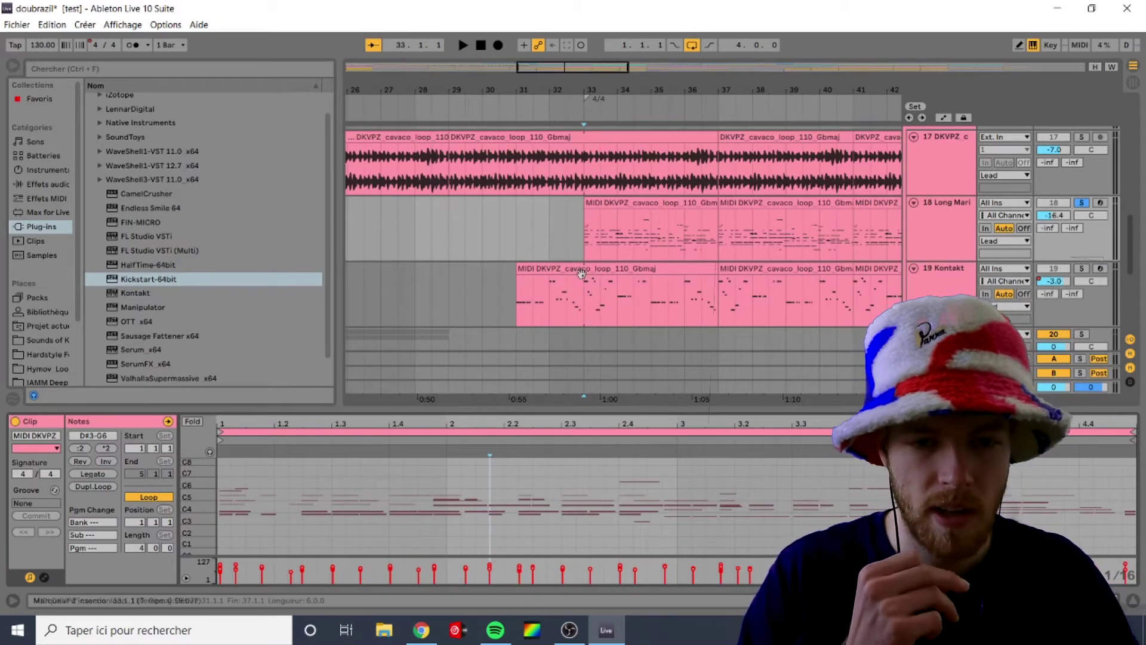
Show the Kontakt clip's MIDI notes on track 19 at bar 33 and examine its melody
click(585, 300)
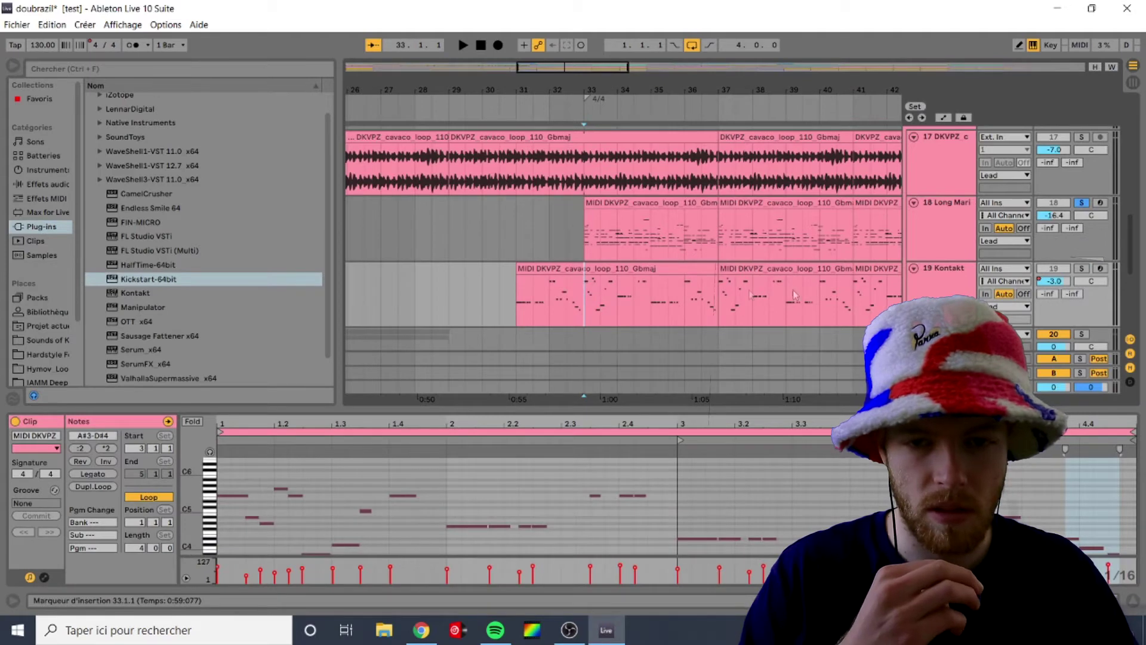
click(711, 461)
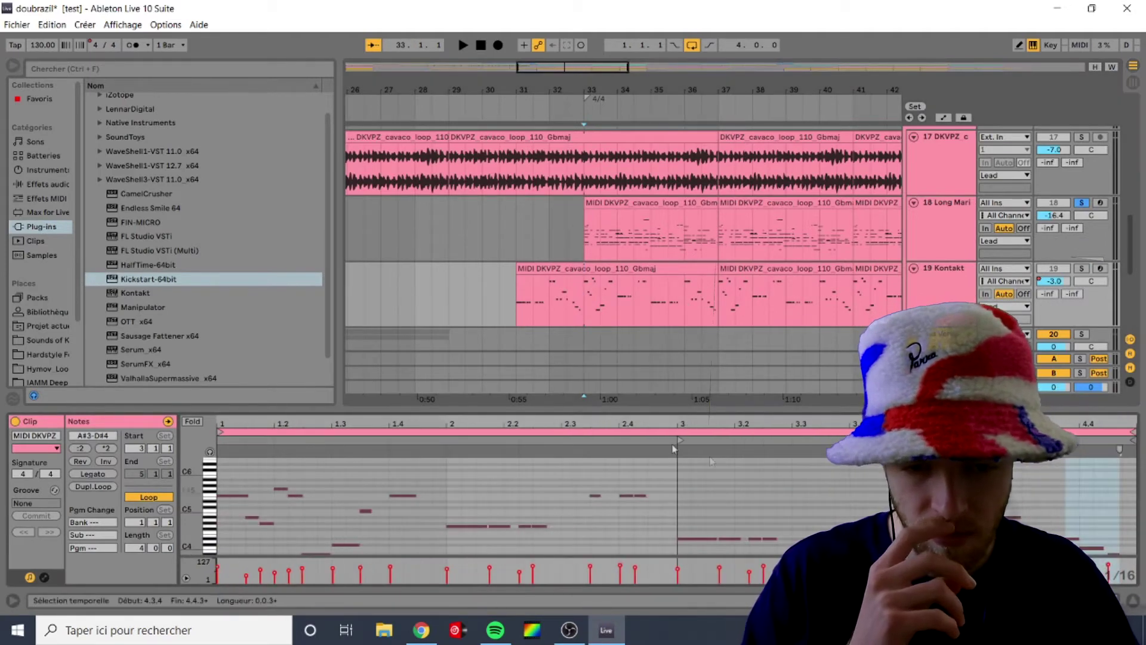
scroll(657, 515, down, 1)
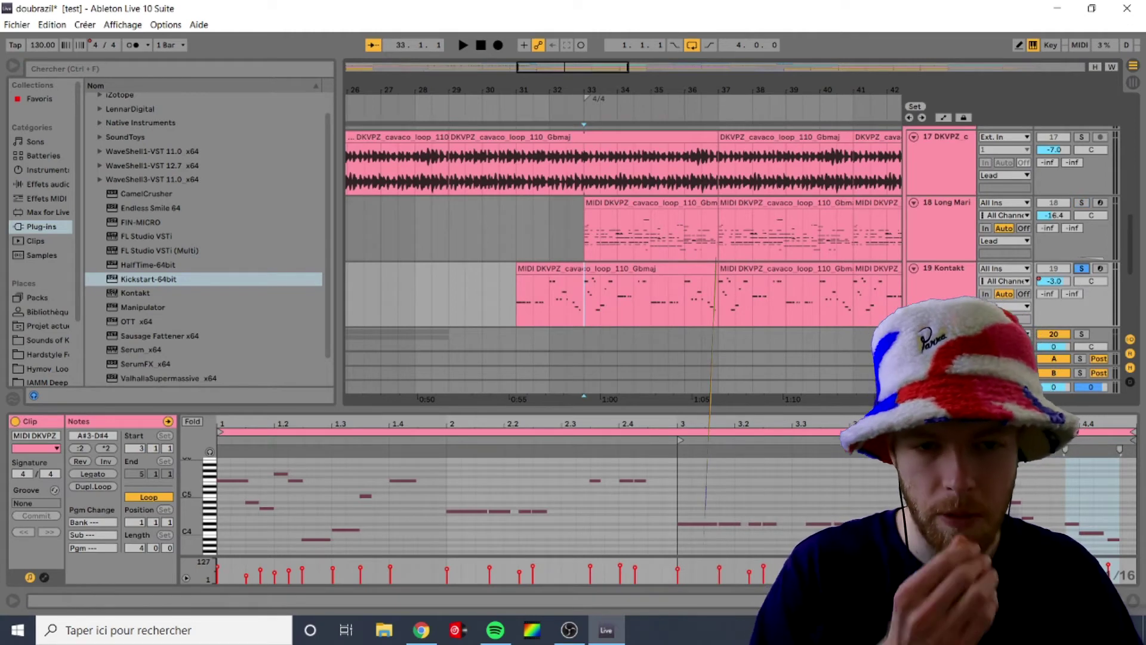
Show the Brass Ensemble instrument in Kontakt on track 19 and listen to its soloed melody from bar 33, then from bar 41
key(shift+Tab)
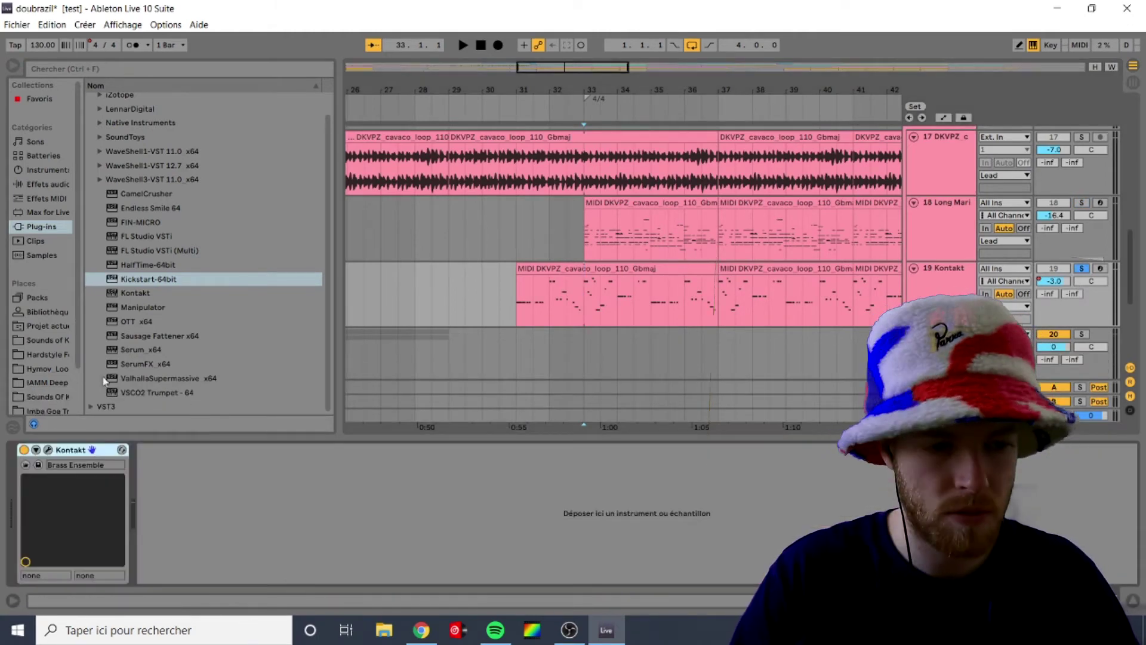
click(49, 451)
drag(261, 77, 333, 72)
key(space)
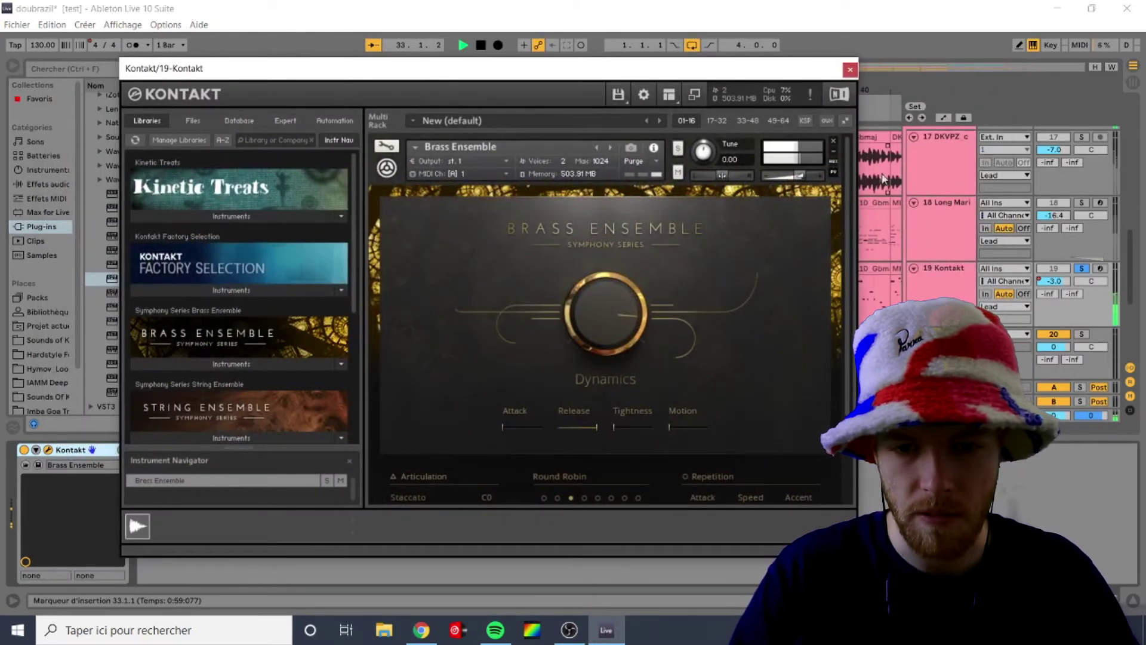
click(850, 70)
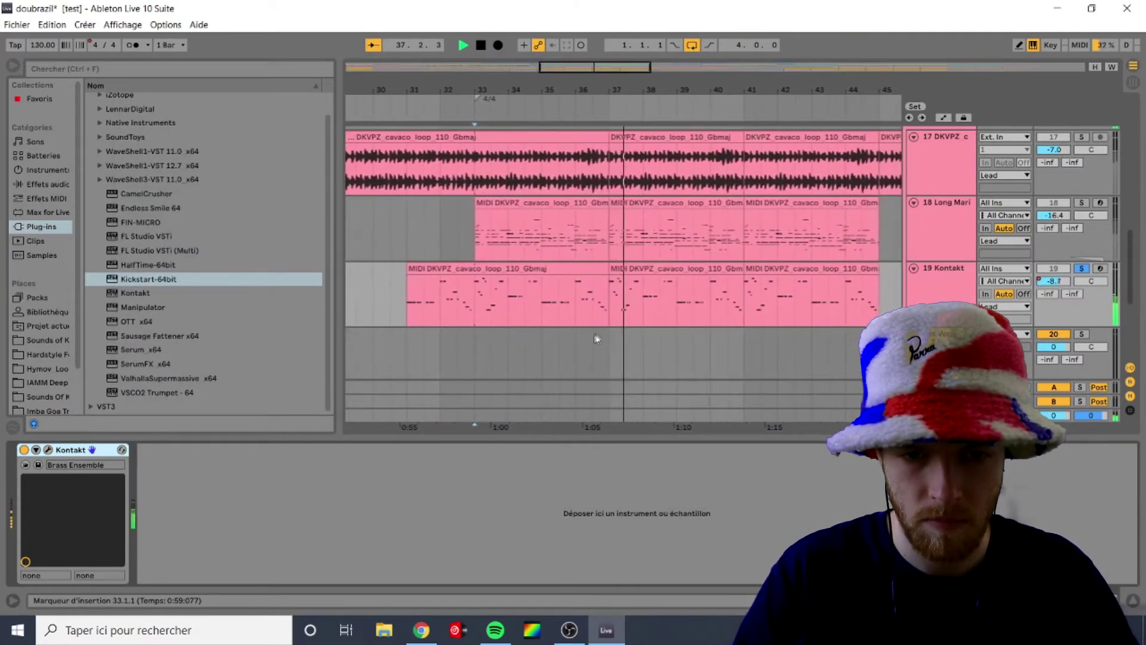
click(582, 307)
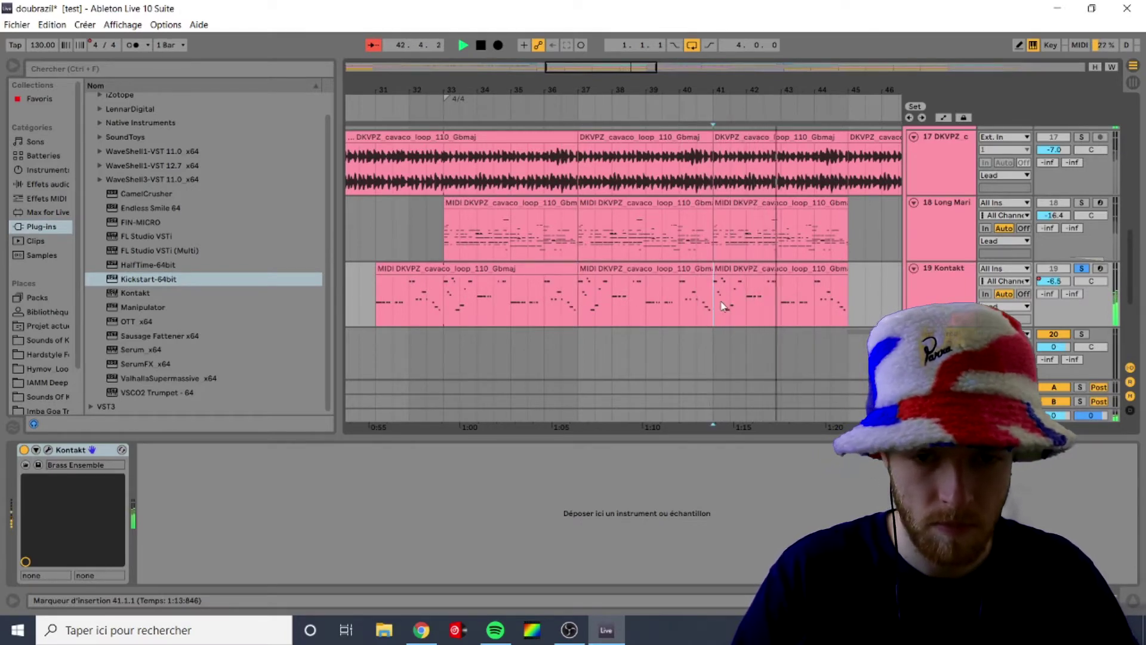
key(space)
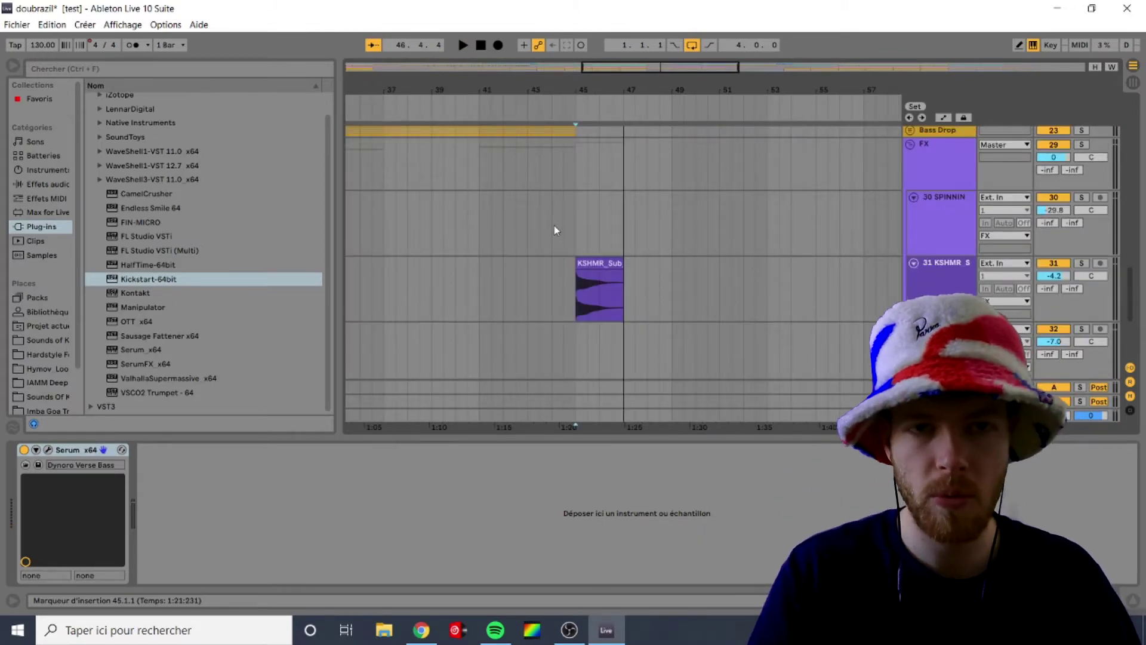
Look over the arrangement after the drop from bar 45 and select the first clip on track 14 at bar 48
click(576, 228)
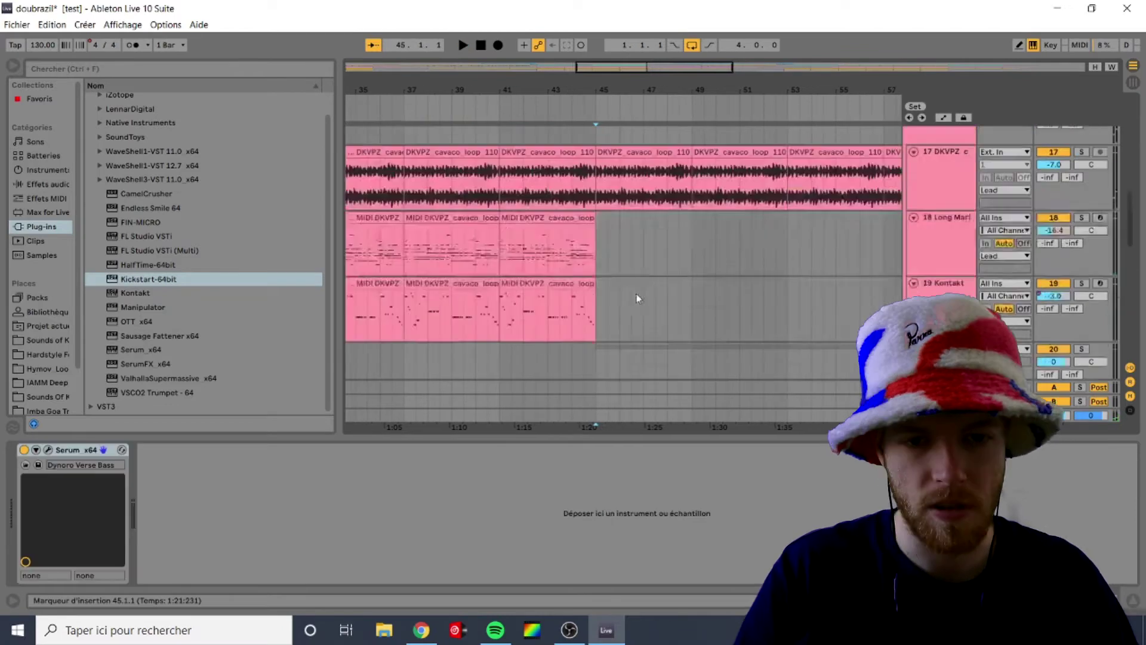
scroll(637, 299, up, 3)
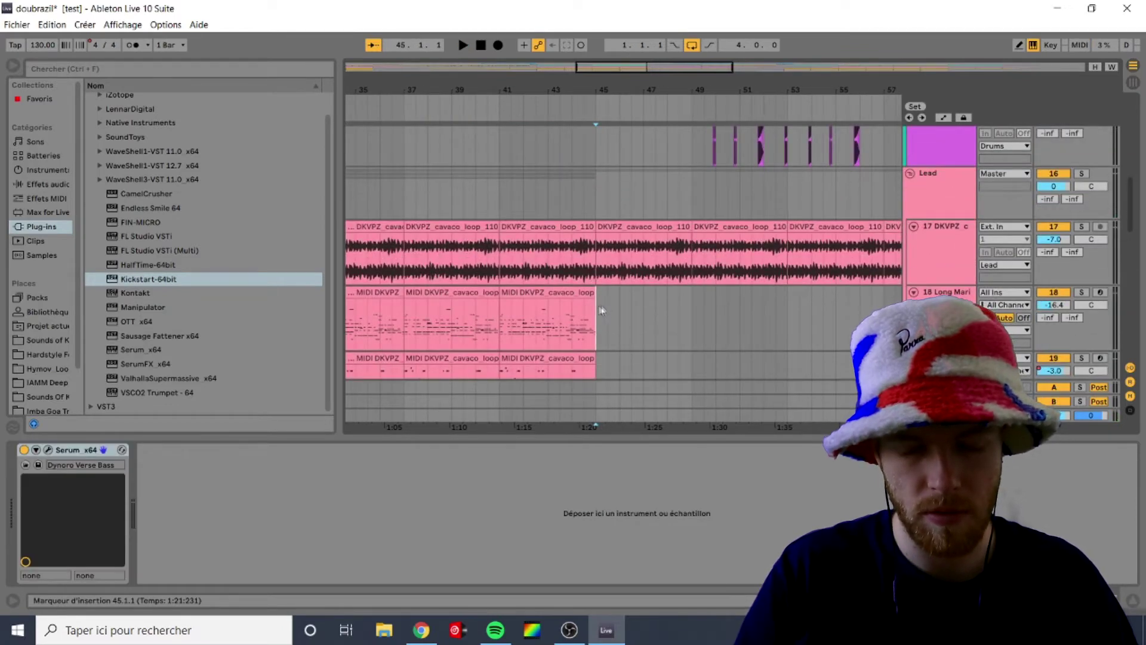
drag(602, 310, 702, 274)
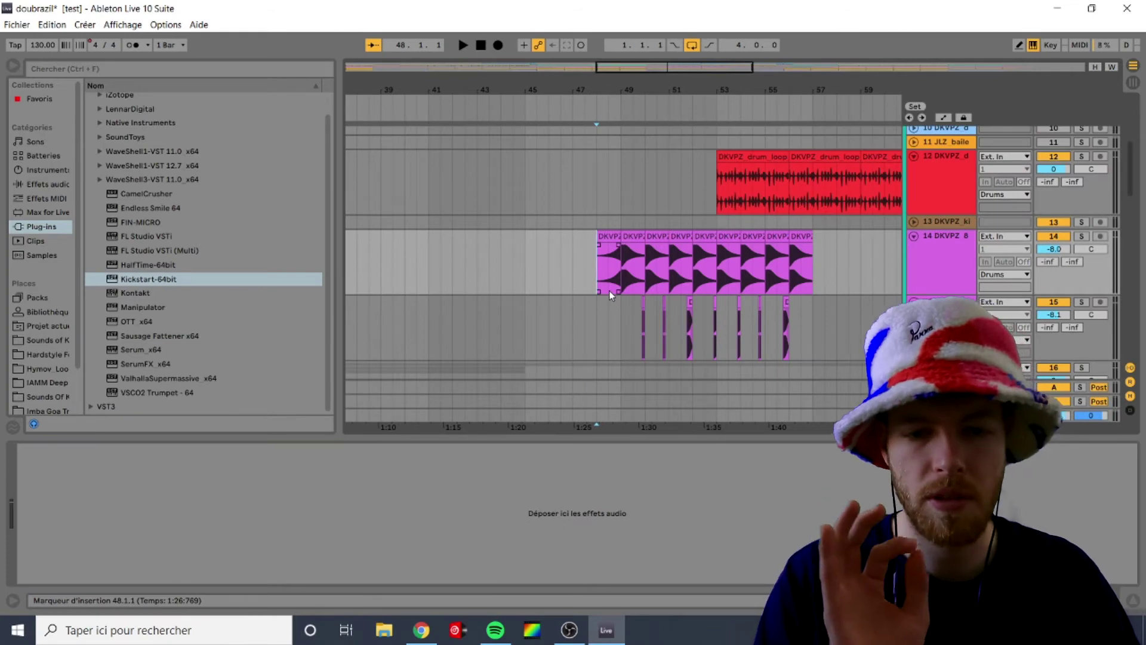
key(shift+Right)
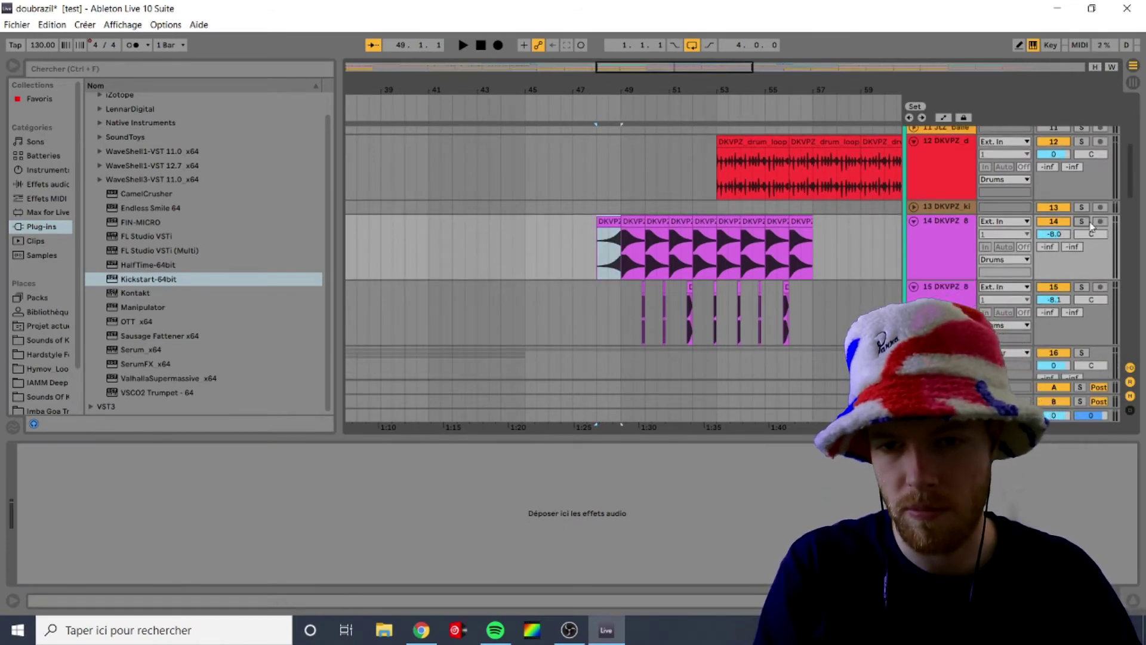
Solo the Drums group, listen to it from bar 48, and place the insertion marker at bar 57 on the Lead group
scroll(1075, 226, up, 5)
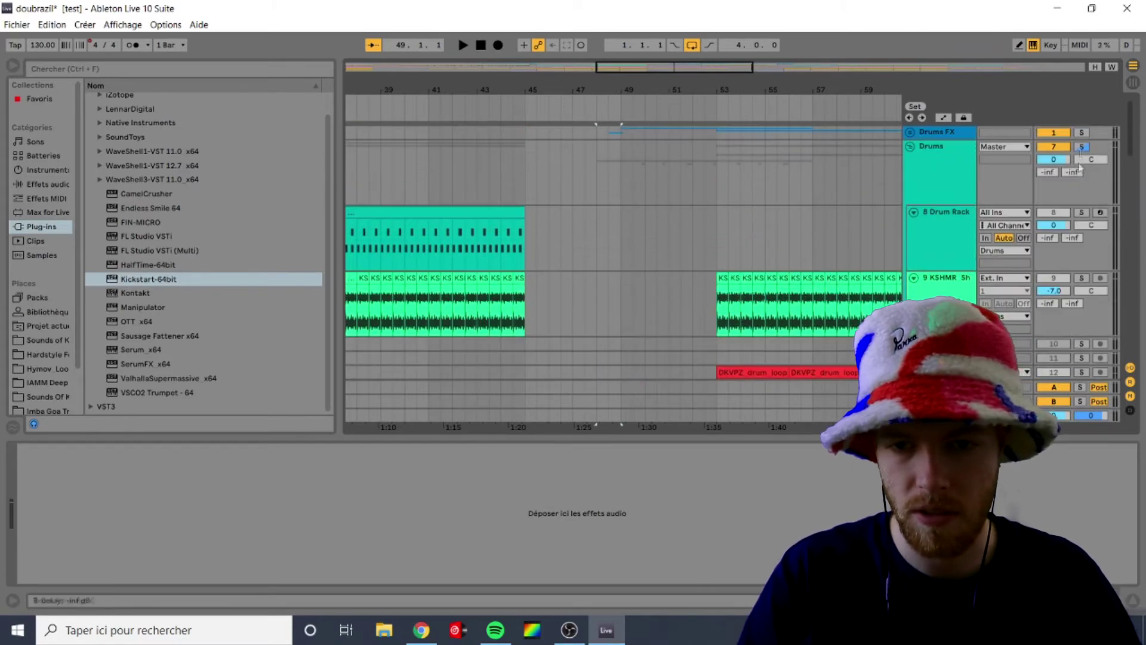
key(space)
scroll(657, 292, down, 5)
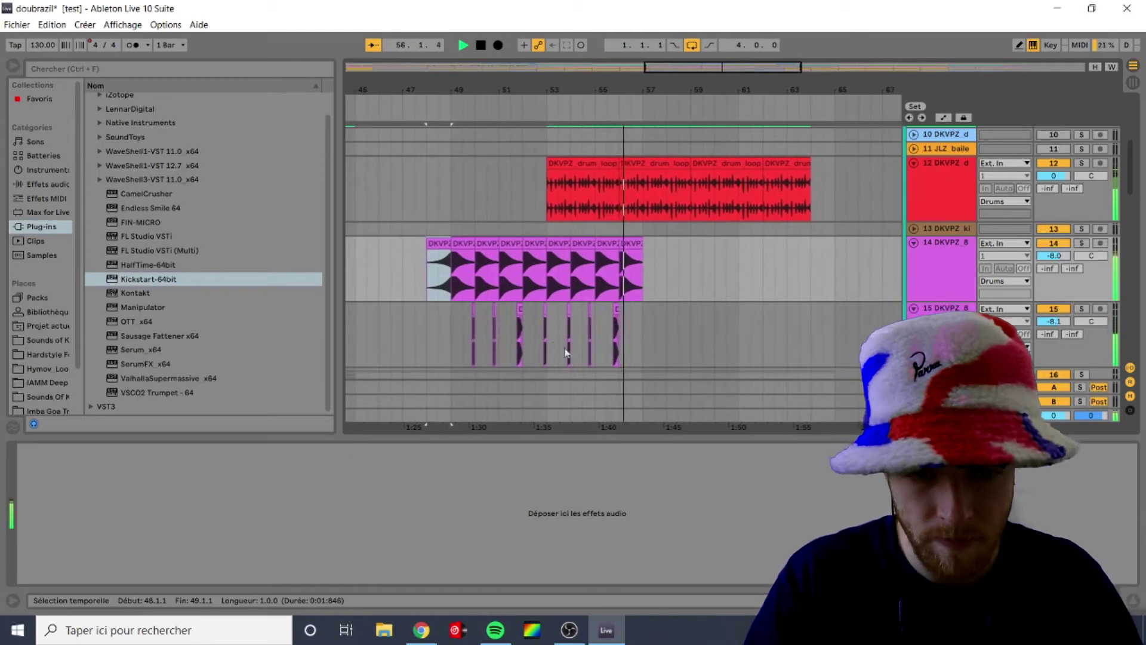
scroll(553, 340, down, 5)
scroll(542, 302, up, 3)
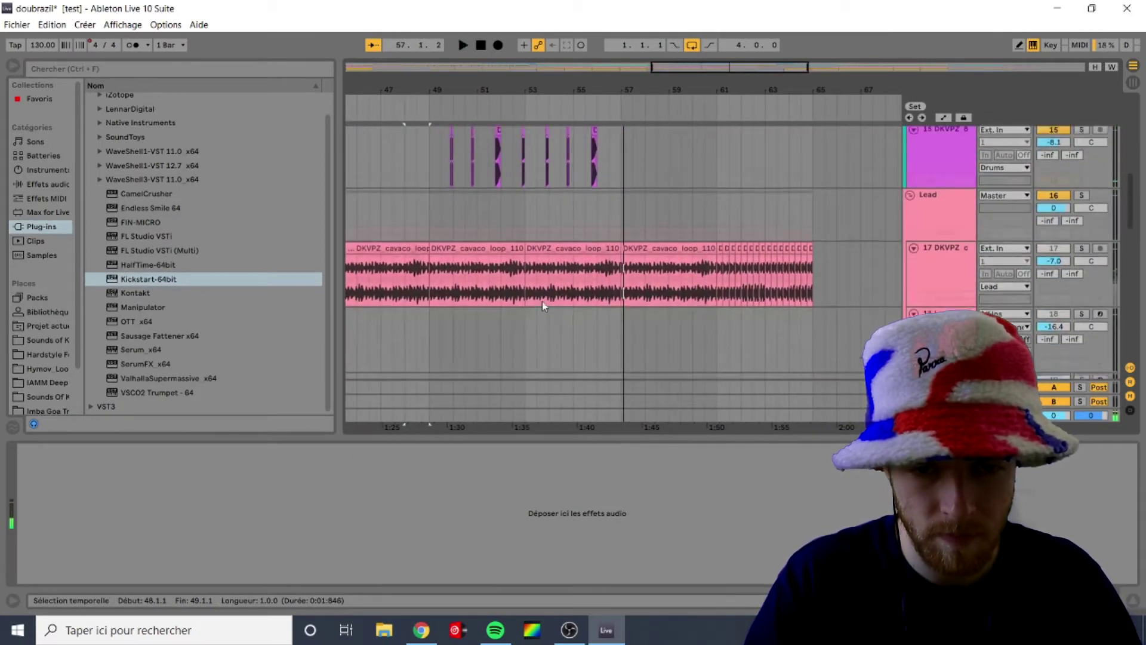
click(629, 299)
key(space)
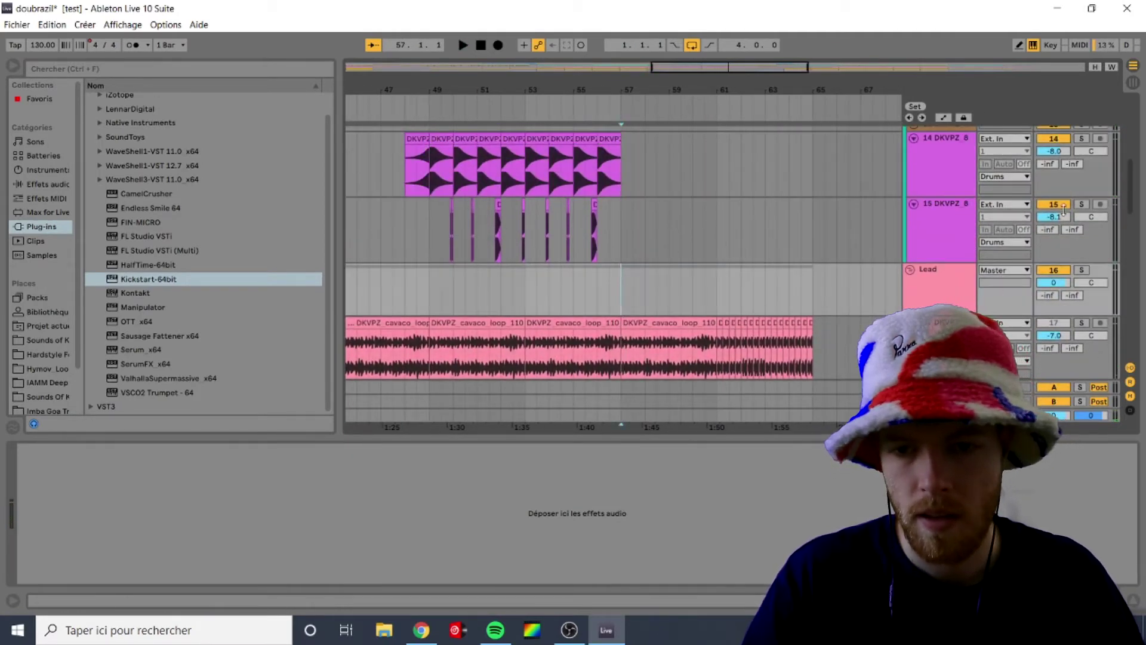
Unsolo the Drums group, look over the drum tracks after bar 57, and place the insertion marker at bar 63 on the Lead group
scroll(1054, 219, up, 3)
scroll(1055, 219, up, 5)
scroll(868, 287, down, 4)
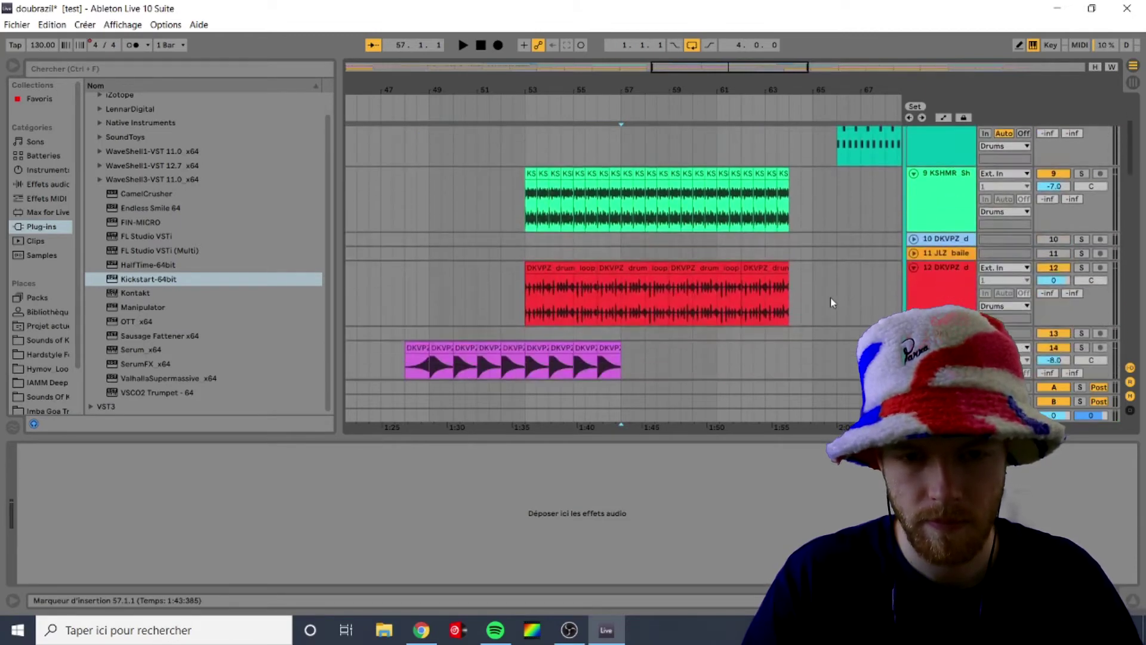
scroll(746, 185, down, 5)
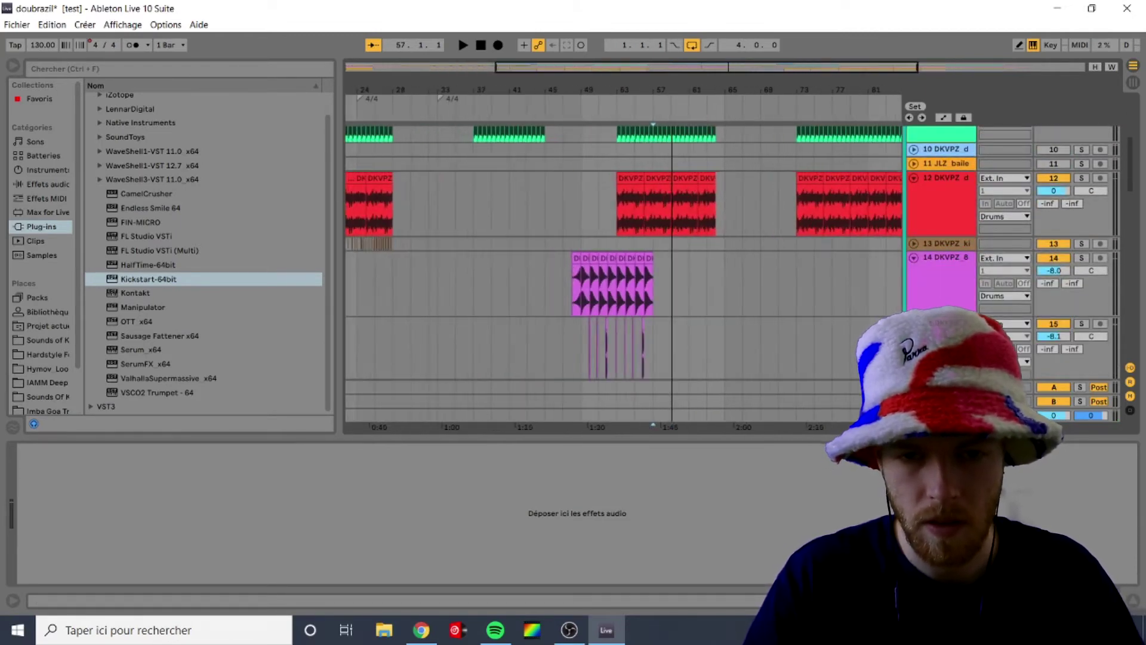
scroll(724, 191, down, 3)
click(712, 287)
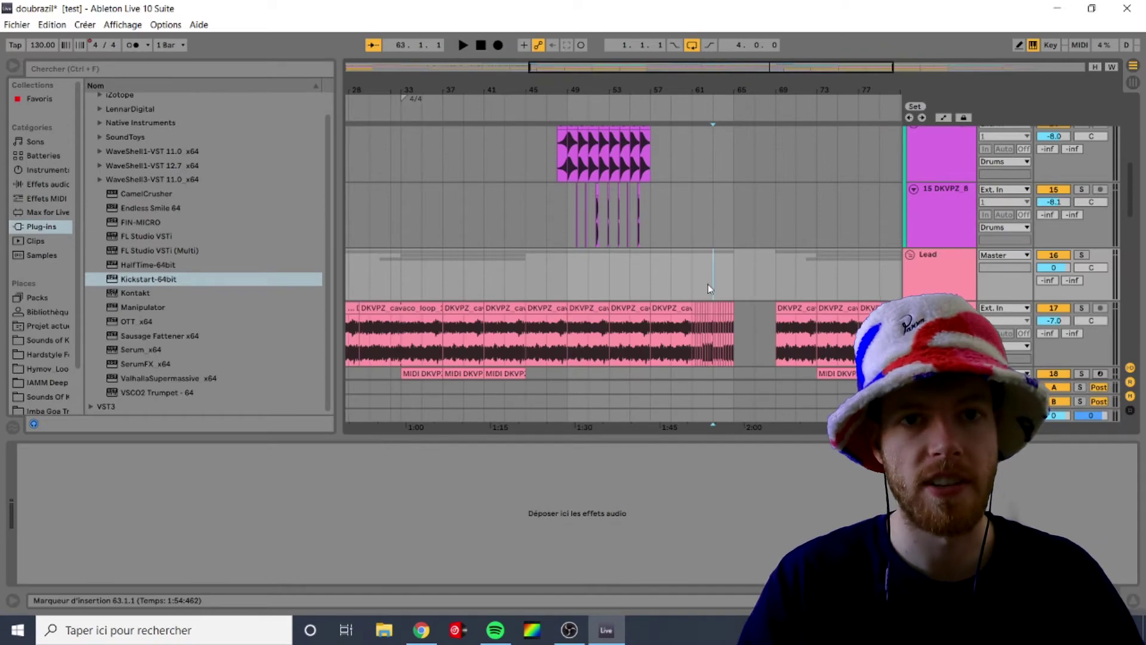
Select the Snare Build clip on track 3 from bar 57 to 65, and look over the other tracks up to bar 65
scroll(713, 269, up, 10)
drag(654, 197, 725, 197)
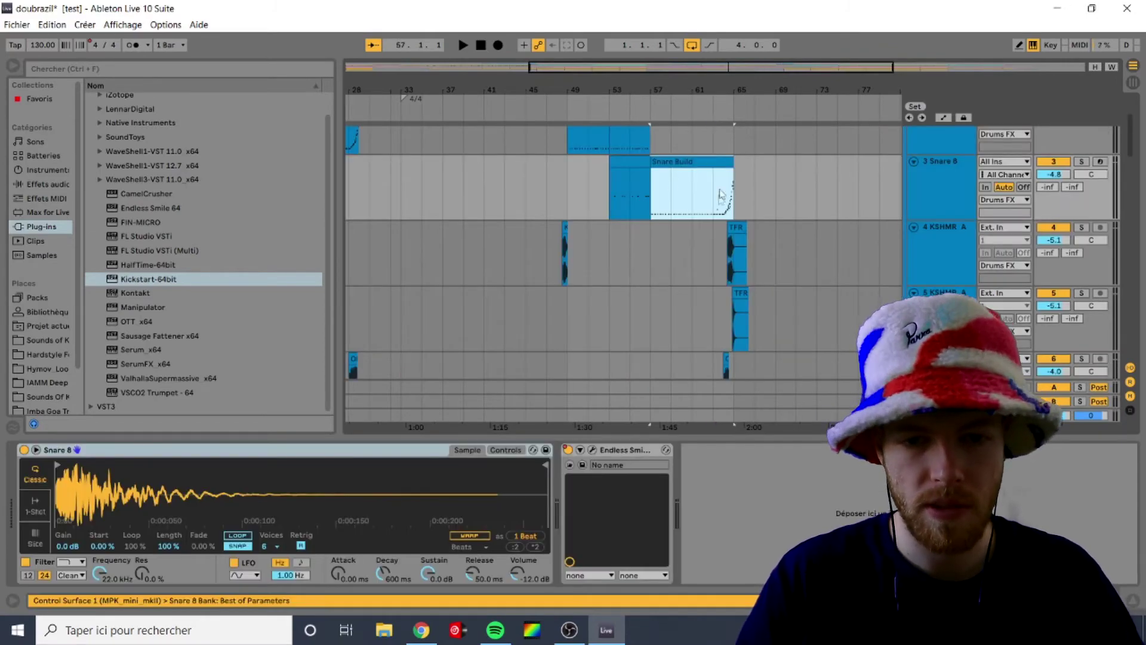
click(715, 256)
scroll(715, 260, down, 8)
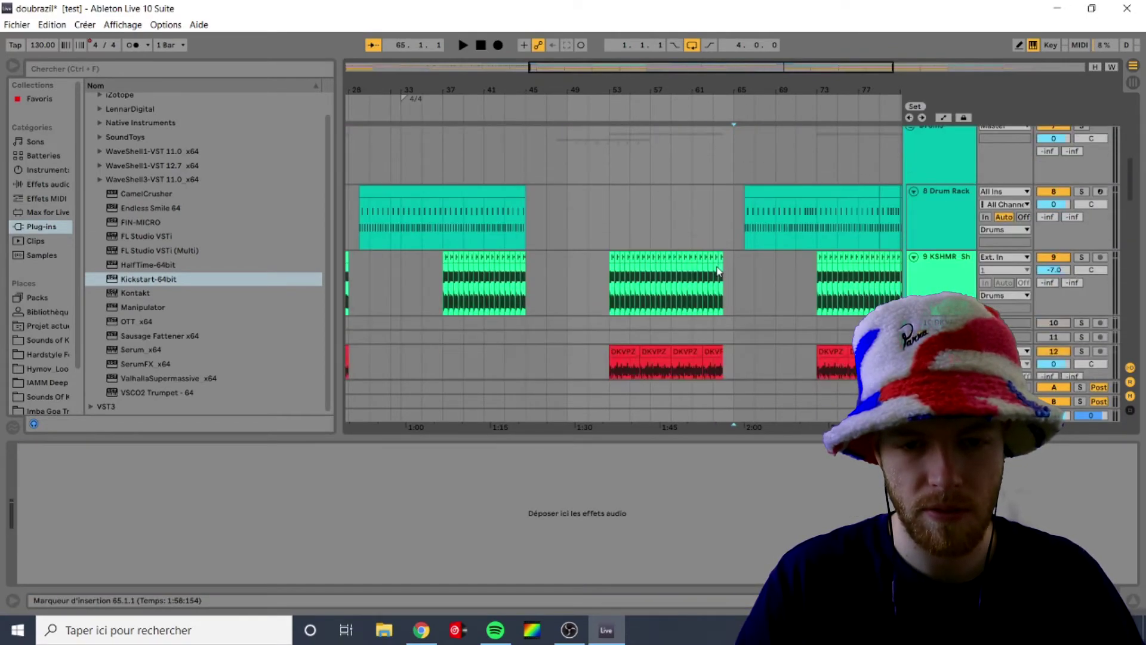
scroll(735, 288, down, 5)
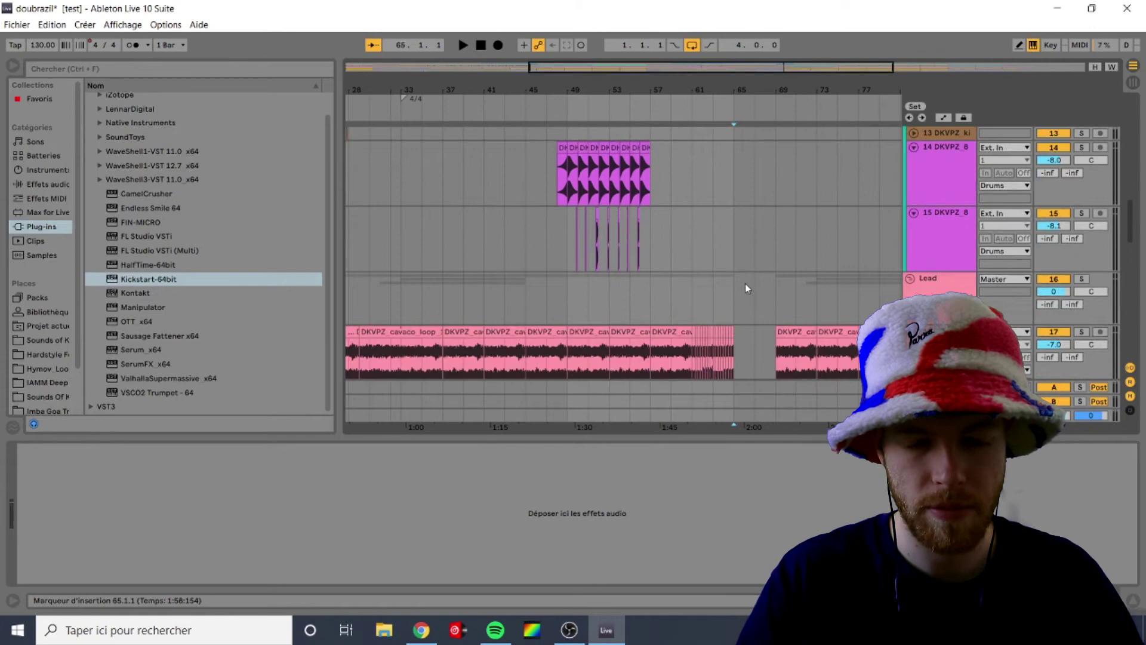
Listen to the soloed Lead group from bar 61 through the chopped cavaco loop, and turn its solo off
click(694, 198)
click(1081, 174)
key(space)
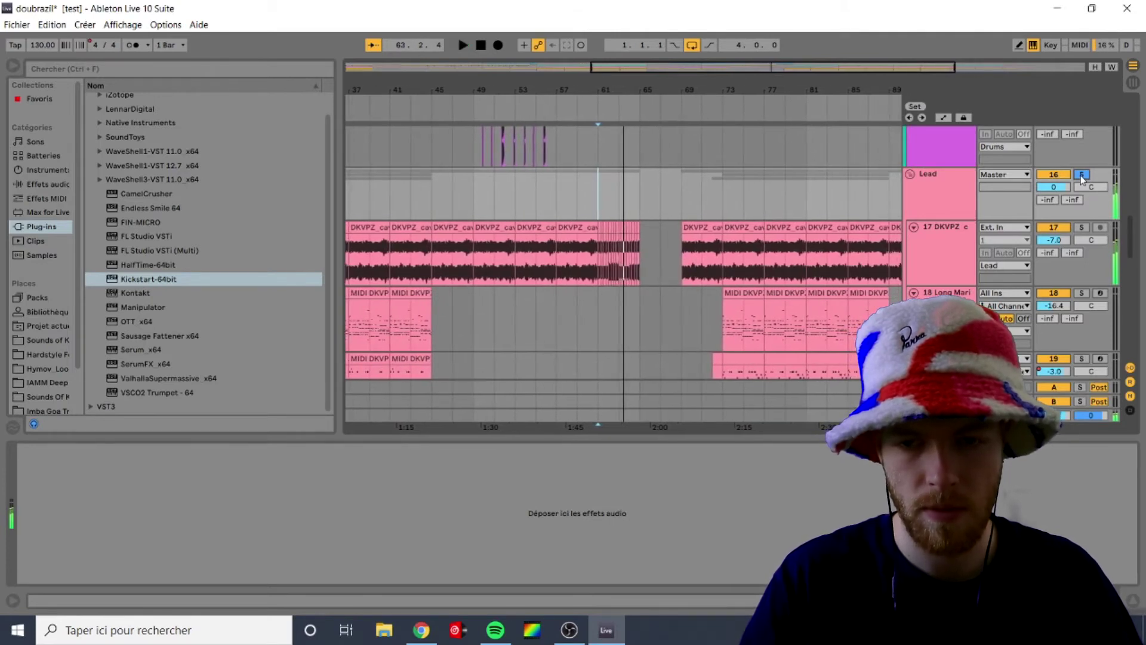
click(1082, 174)
key(space)
Show the effects on the cavaco loop track 17 at bar 63 and view the Endless Smile plug-in window, closing it again
click(621, 262)
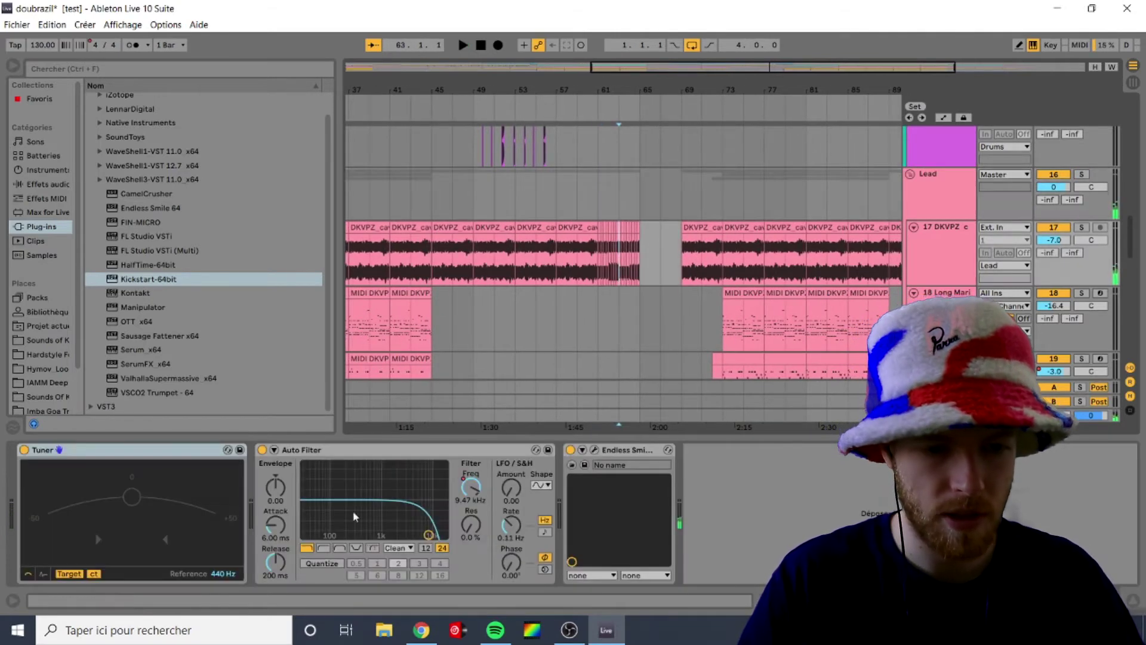
click(572, 465)
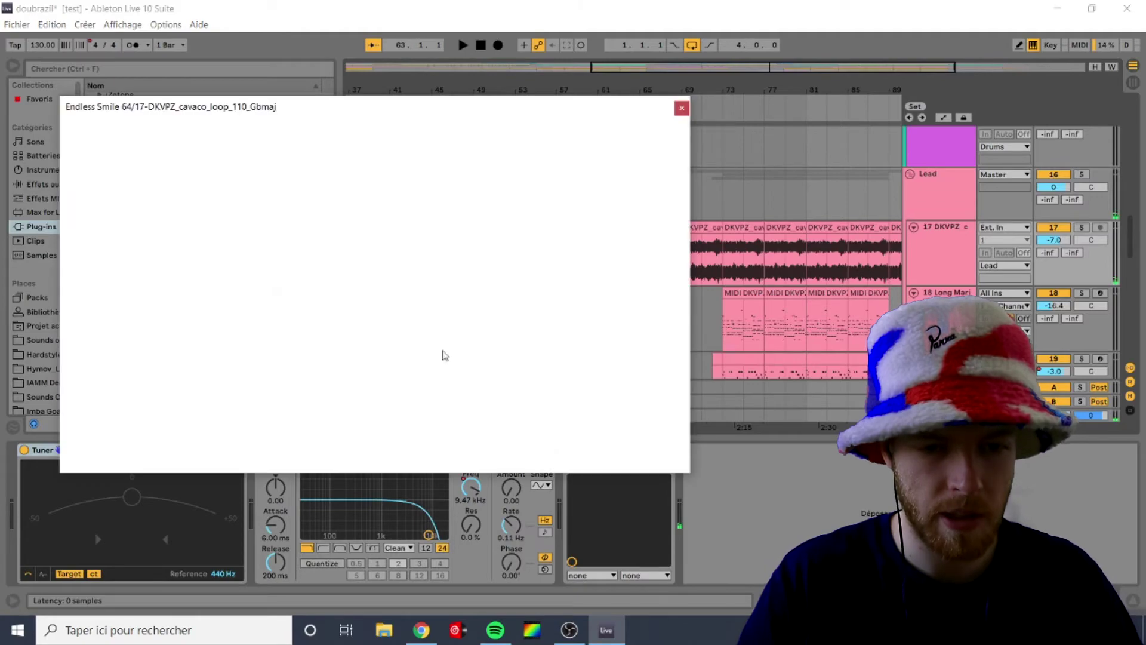
drag(686, 84, 654, 195)
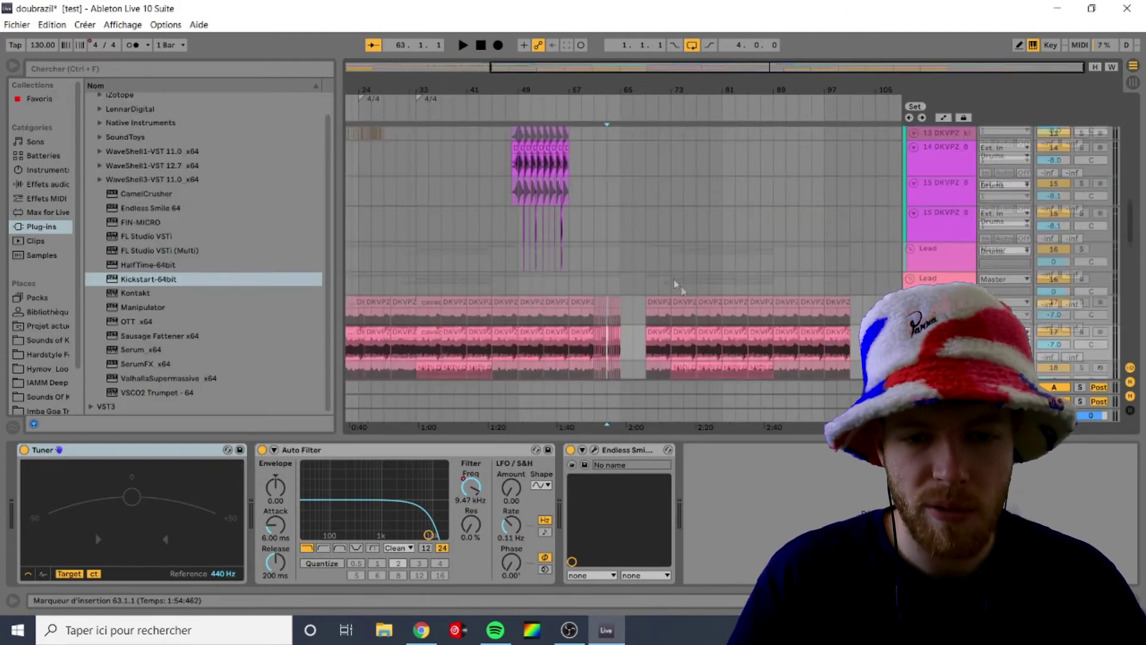
Solo the Kontakt brass on track 19 and listen to its melody from bar 72
scroll(597, 299, up, 5)
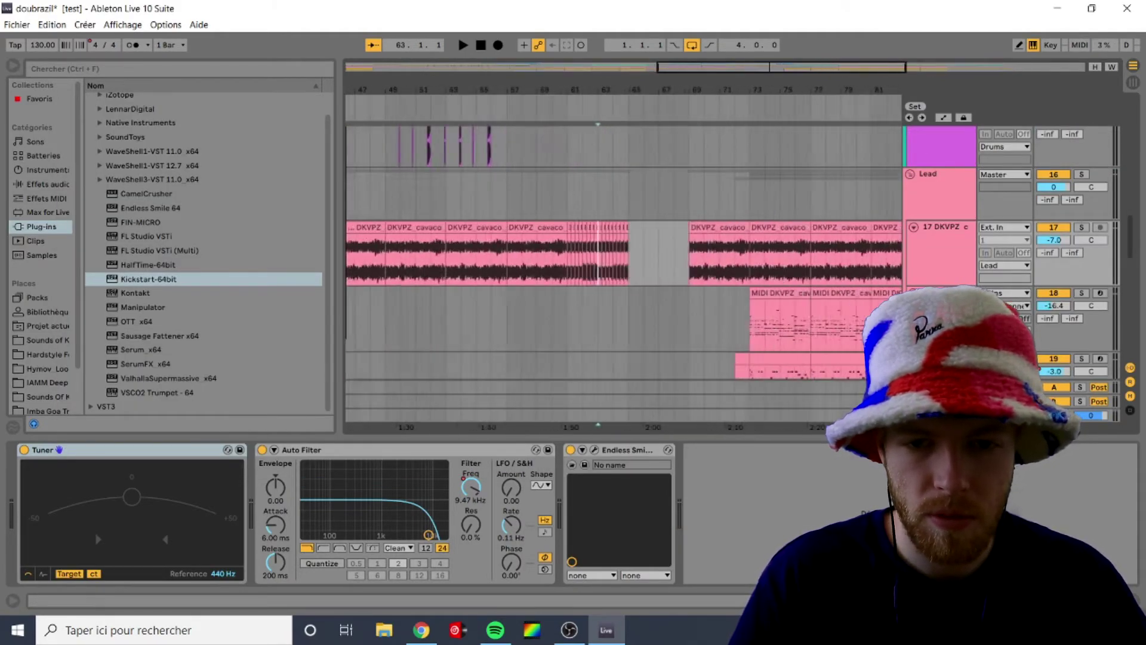
scroll(633, 315, down, 5)
scroll(632, 315, up, 5)
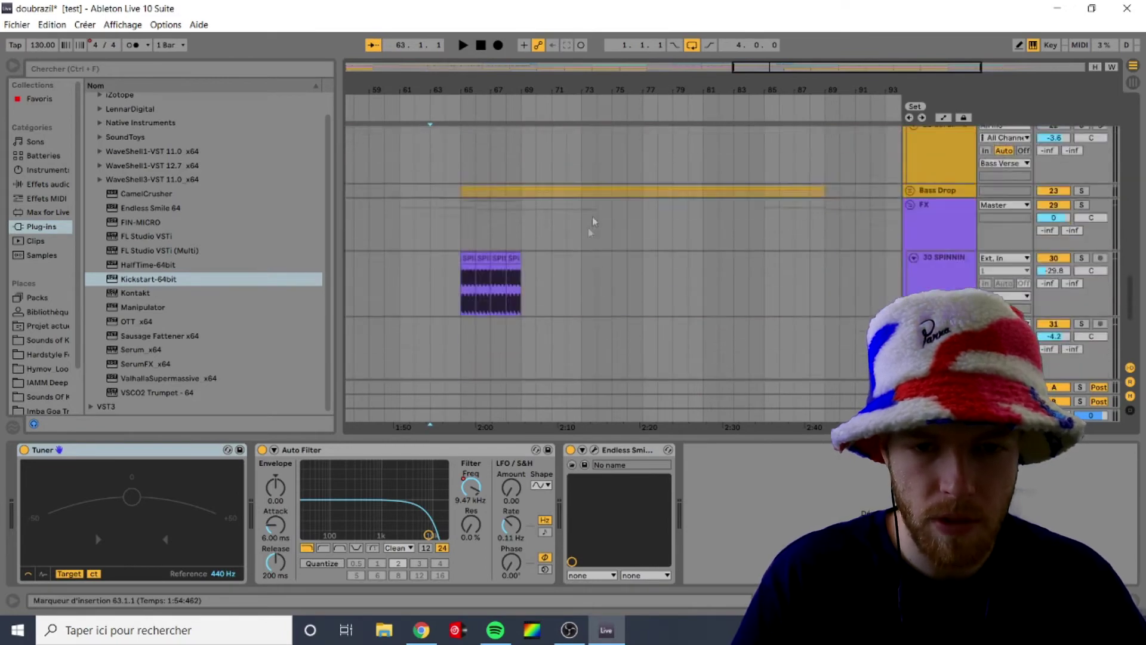
click(479, 334)
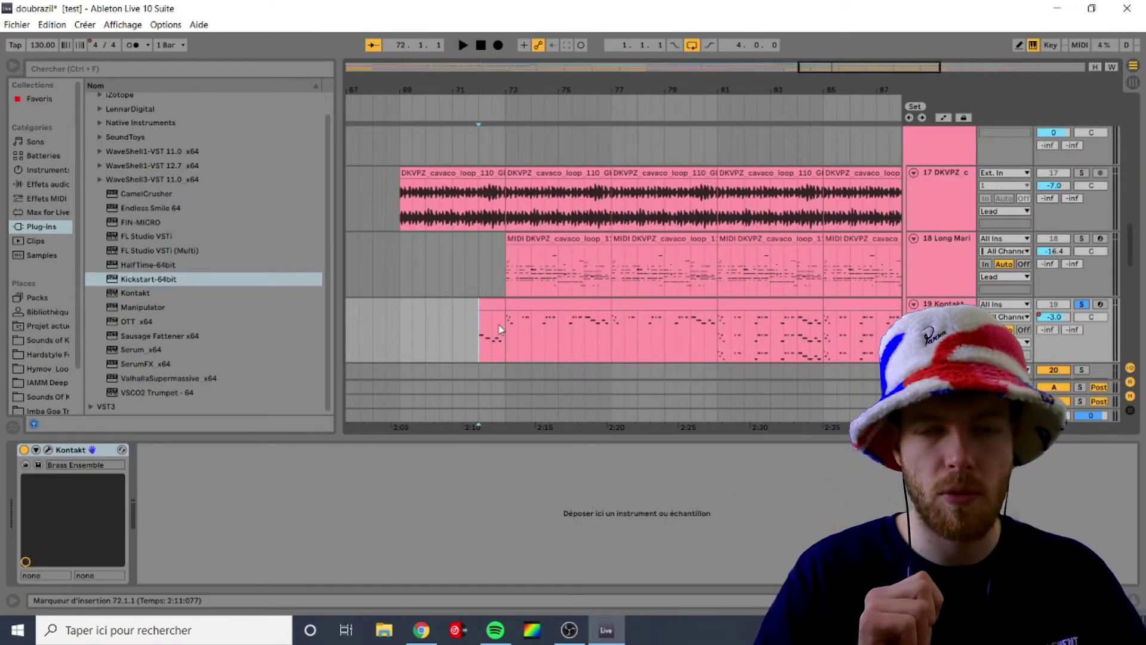
click(526, 305)
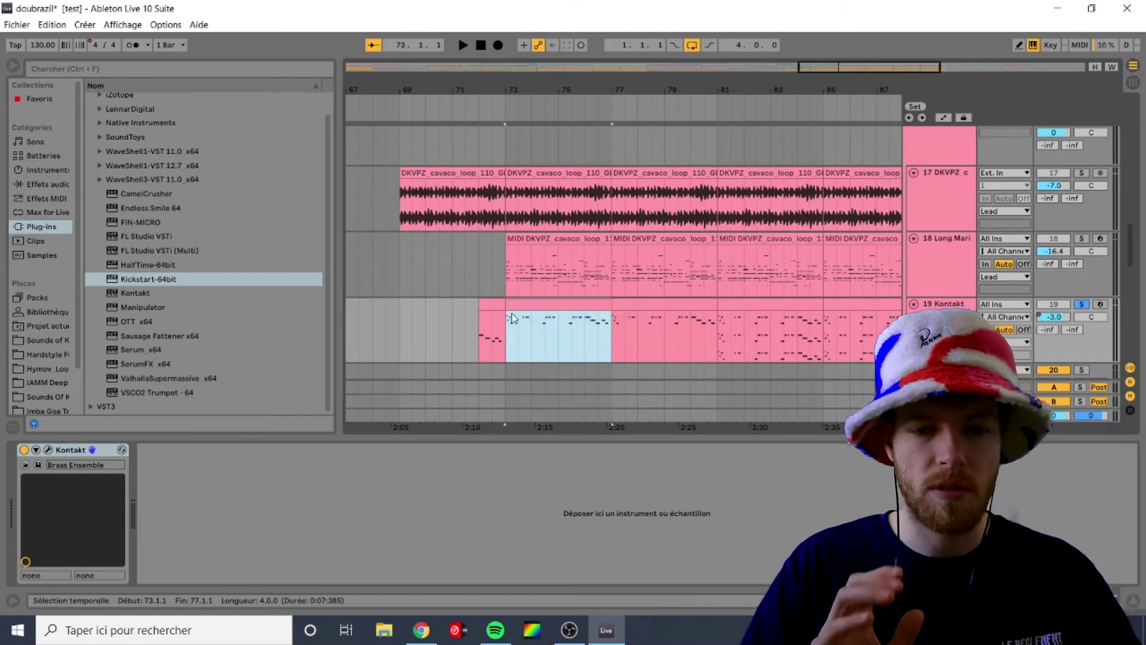
click(481, 325)
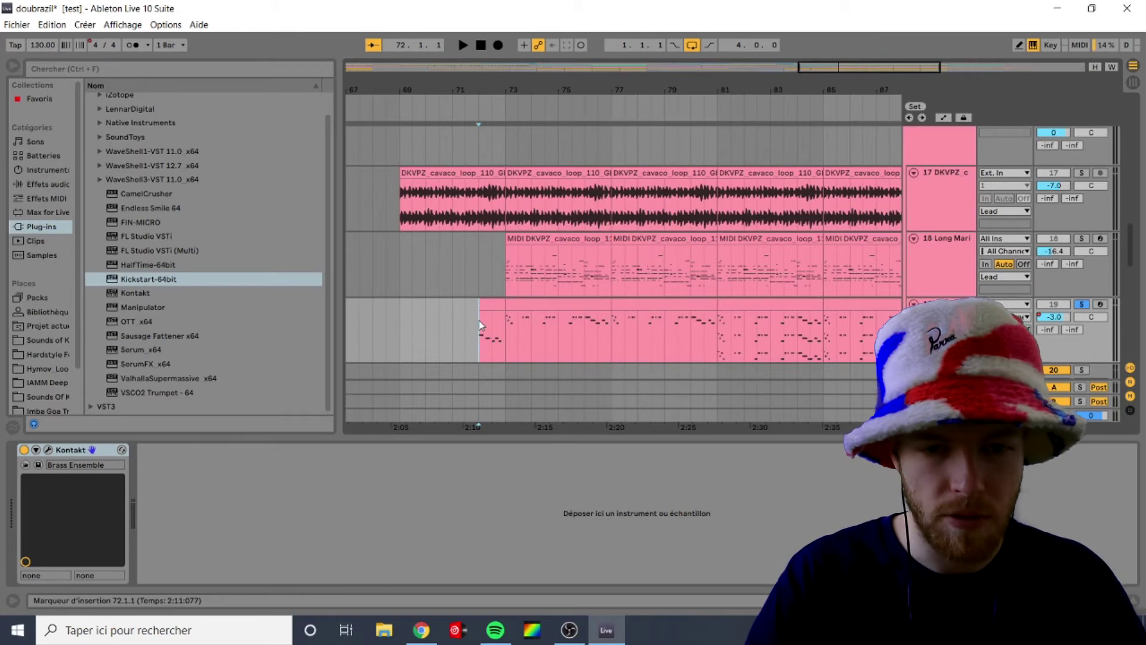
key(space)
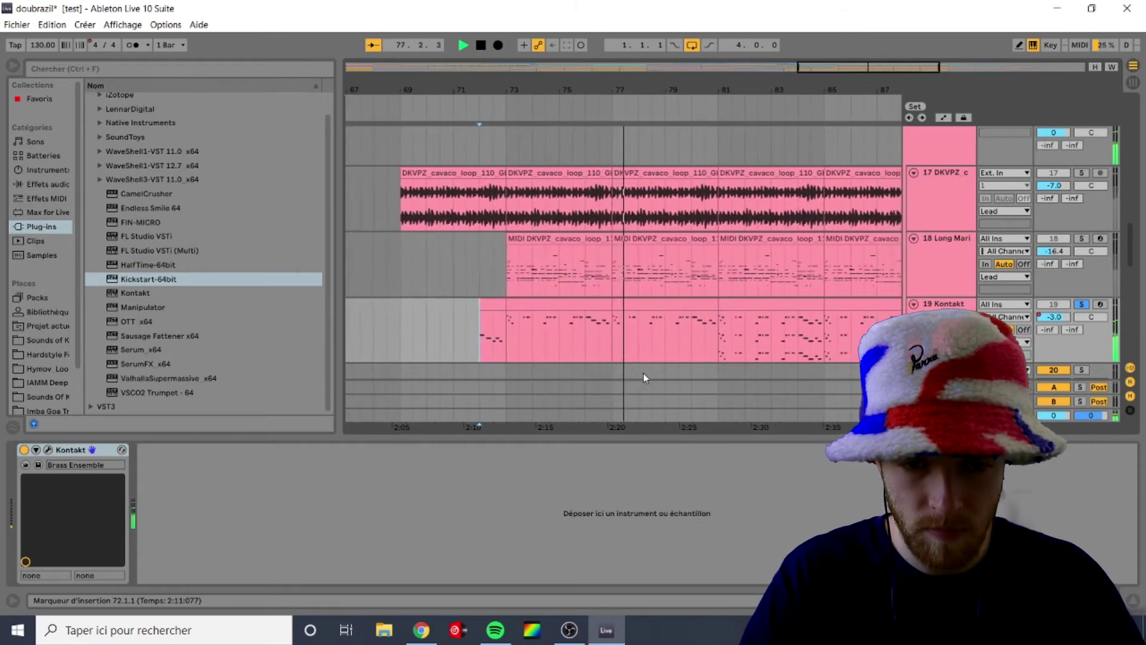
key(space)
Listen to the soloed Kontakt brass on track 19 from bar 81 and place the insertion marker at bar 85
click(704, 357)
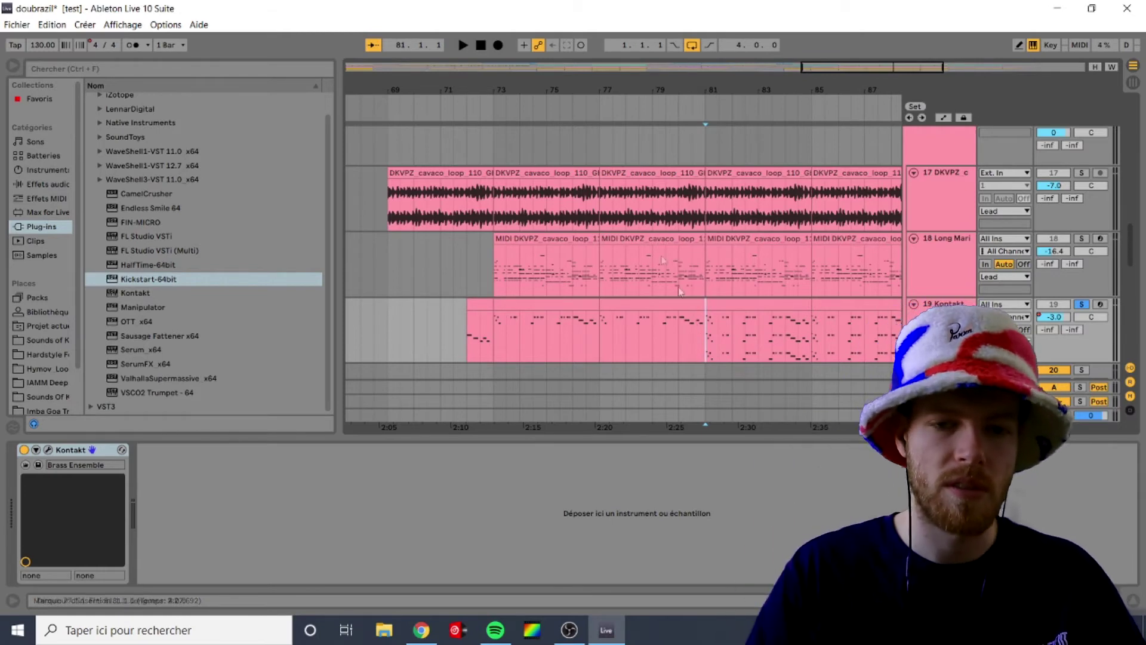
drag(843, 77, 816, 308)
key(space)
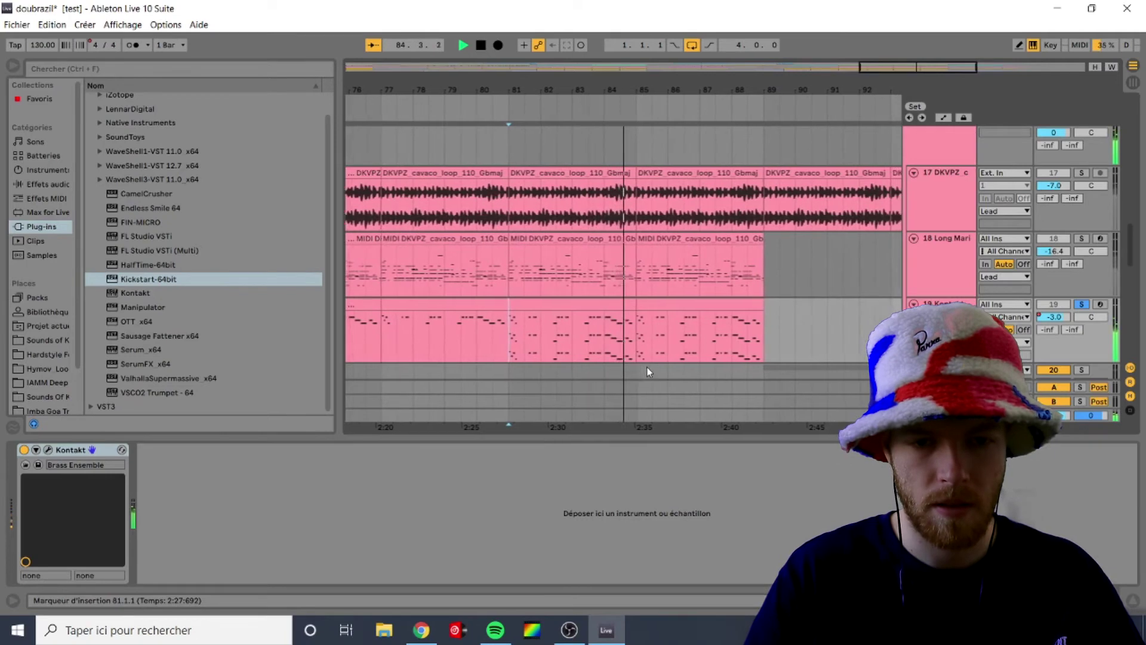
click(586, 342)
key(space)
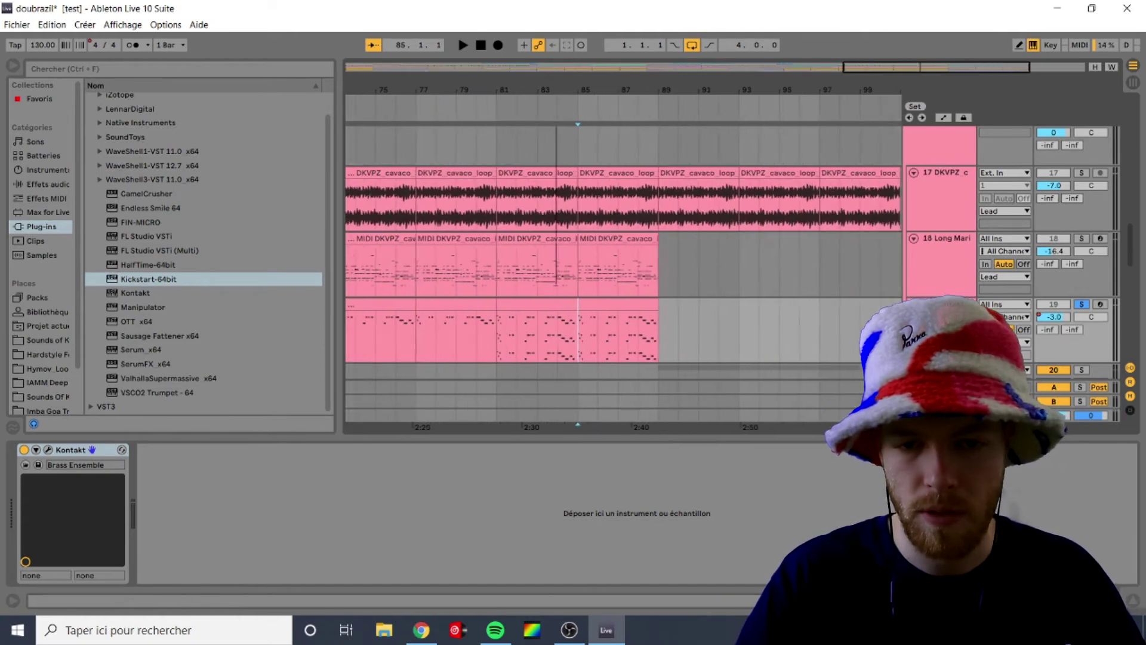
ctrl+scroll(665, 275, down, 4)
scroll(560, 306, down, 4)
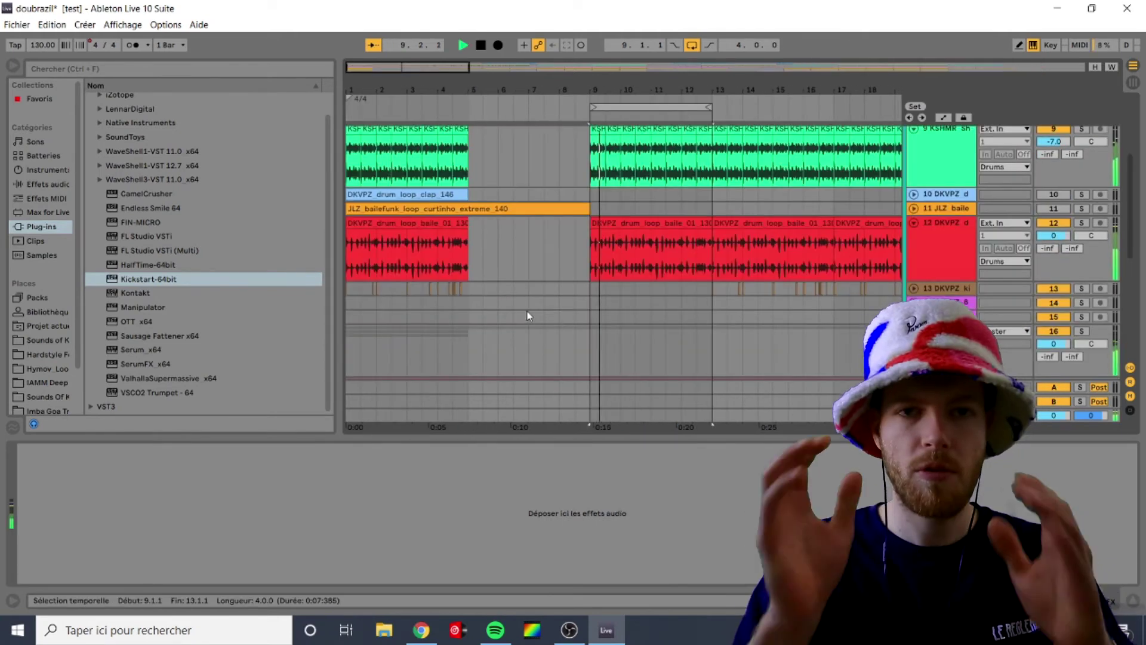